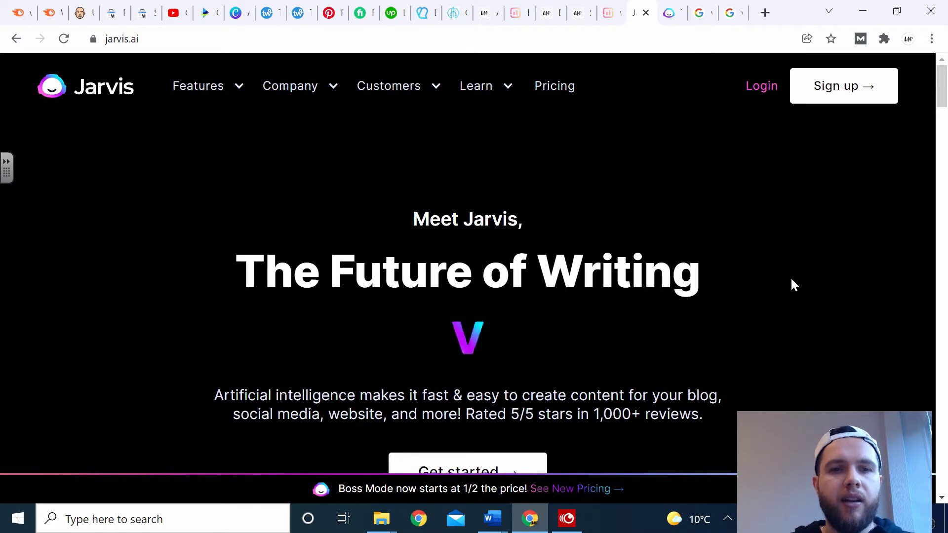
- Open the Content Improver template from the Jarvis template library
{"action": "left_click", "coordinate": [669, 12]}
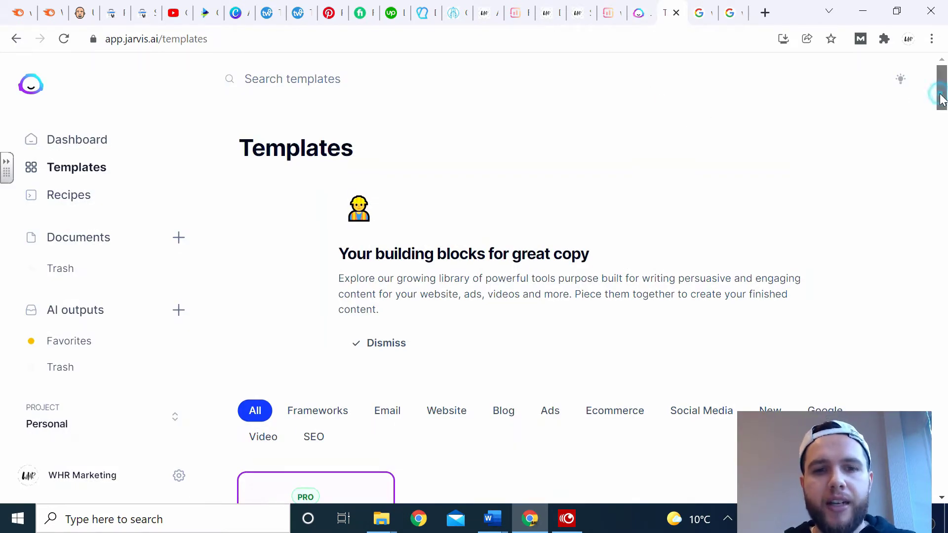
{"action": "left_click_drag", "start_coordinate": [941, 101], "coordinate": [942, 103]}
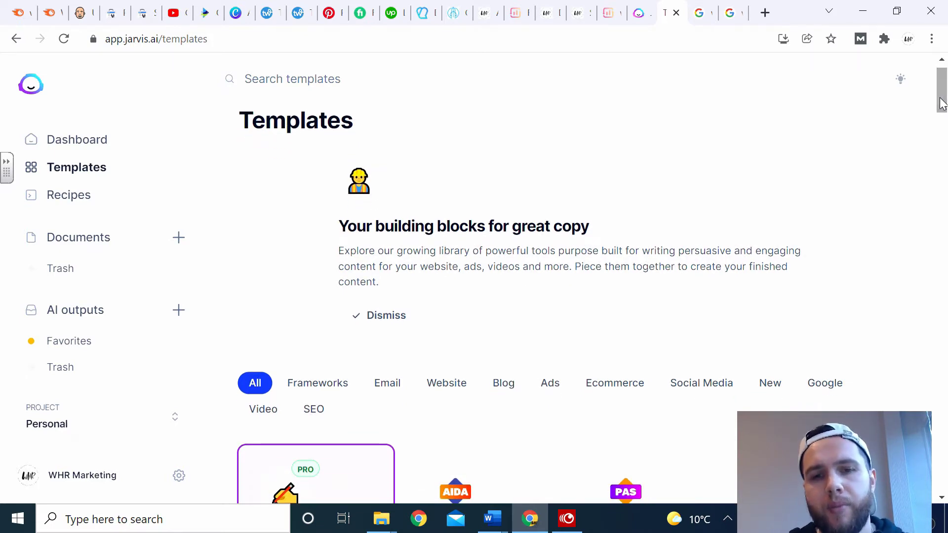
{"action": "left_click_drag", "start_coordinate": [942, 105], "coordinate": [942, 127]}
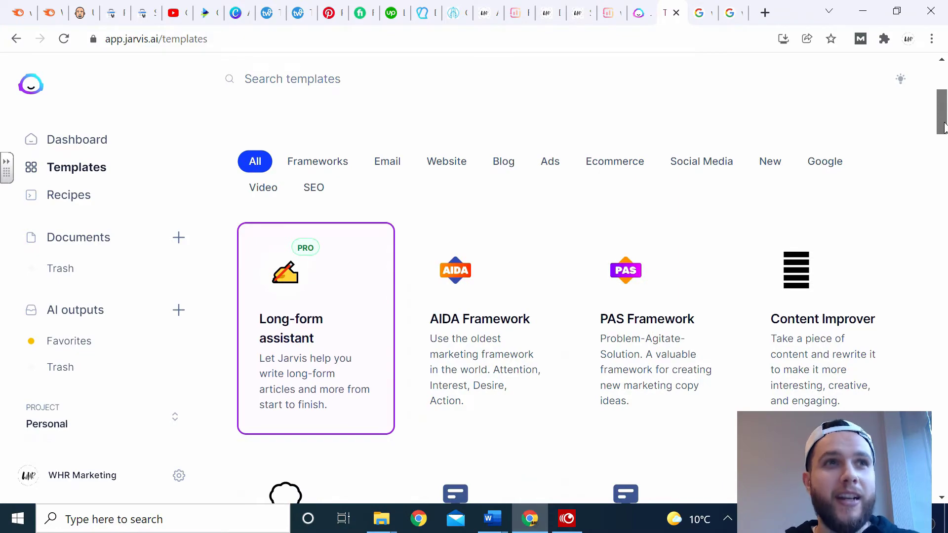
{"action": "mouse_move", "coordinate": [943, 128]}
{"action": "left_mouse_down"}
{"action": "mouse_move", "coordinate": [945, 446]}
{"action": "mouse_move", "coordinate": [945, 121]}
{"action": "mouse_move", "coordinate": [945, 139]}
{"action": "left_mouse_up"}
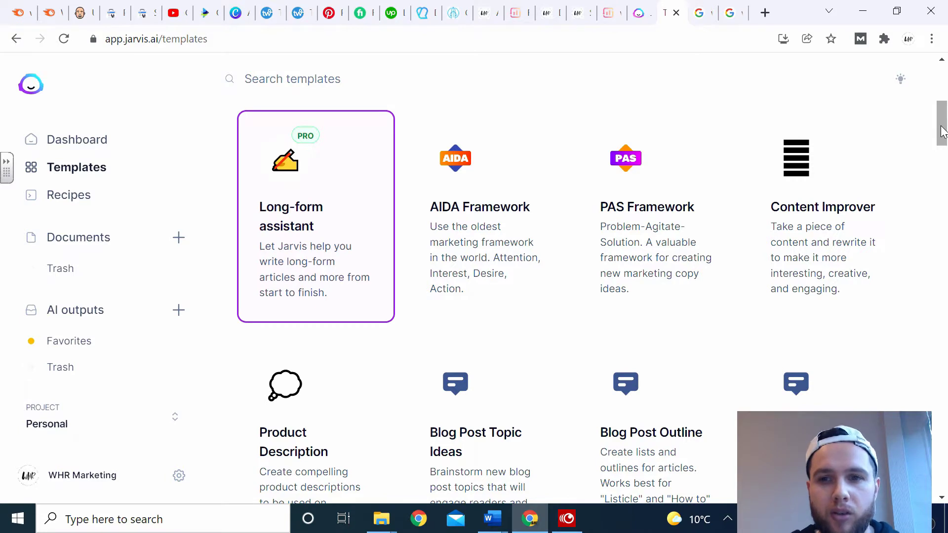
{"action": "left_click", "coordinate": [824, 187]}
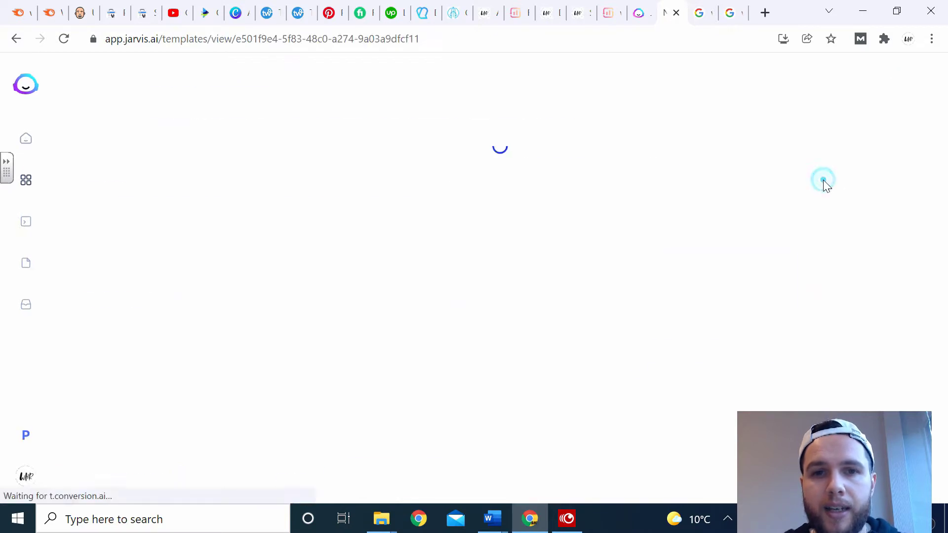
- Clear the existing text from the Content field of the Content Improver
{"action": "left_click_drag", "start_coordinate": [408, 256], "coordinate": [74, 179]}
{"action": "key", "text": "BackSpace"}
{"action": "left_click_drag", "start_coordinate": [295, 266], "coordinate": [110, 203]}
{"action": "key", "text": "BackSpace"}
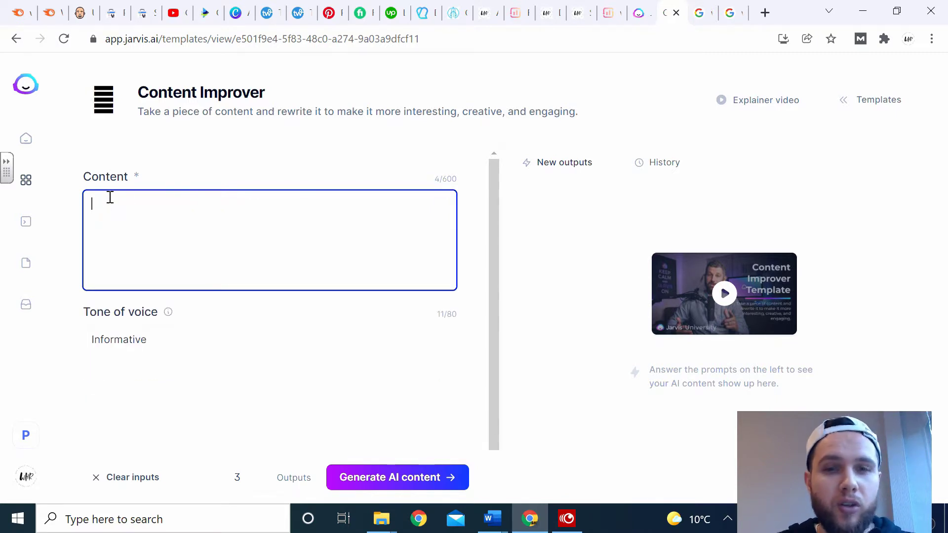
- In the Google results for "what is seo?", expand "What is SEO and how it works?" and open the linked neilpatel.com guide
{"action": "left_click", "coordinate": [729, 13]}
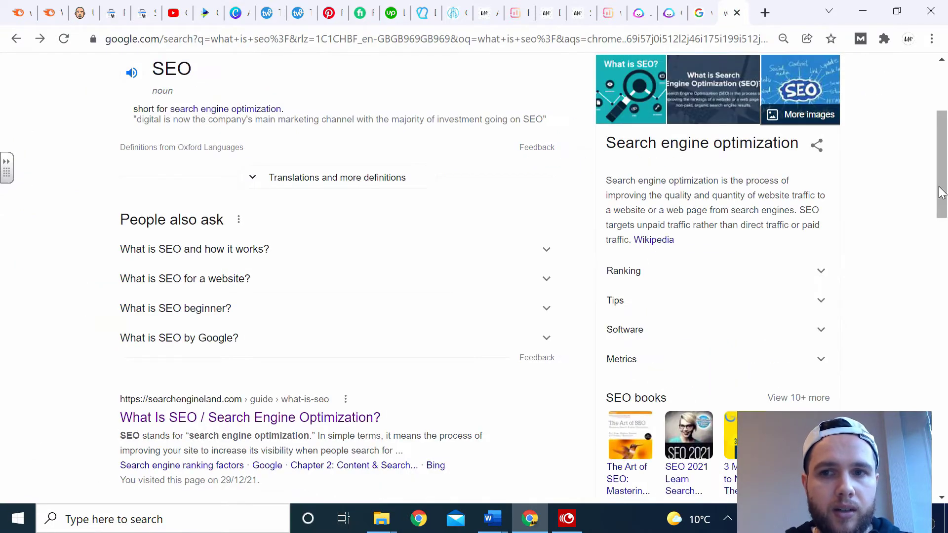
{"action": "left_click_drag", "start_coordinate": [943, 192], "coordinate": [945, 113]}
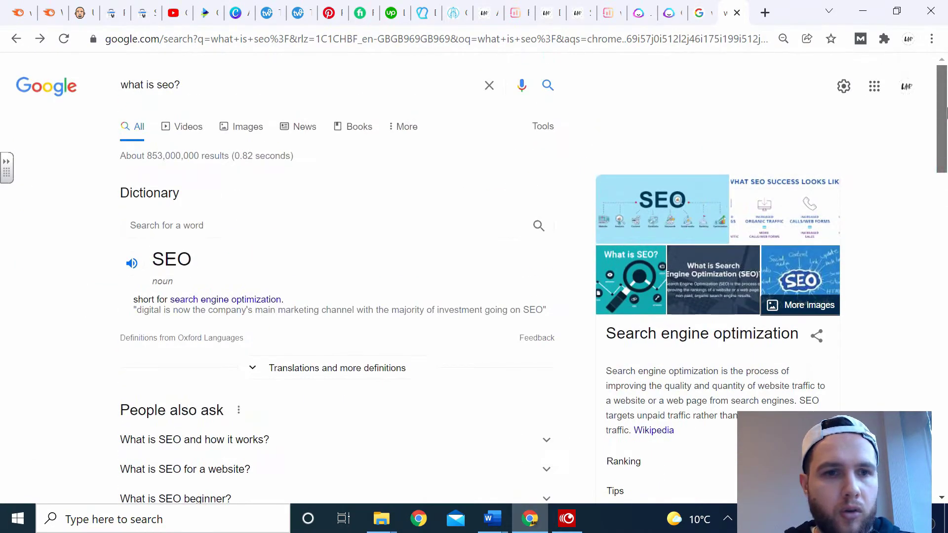
{"action": "scroll", "coordinate": [945, 121], "scroll_direction": "down", "scroll_amount": 3}
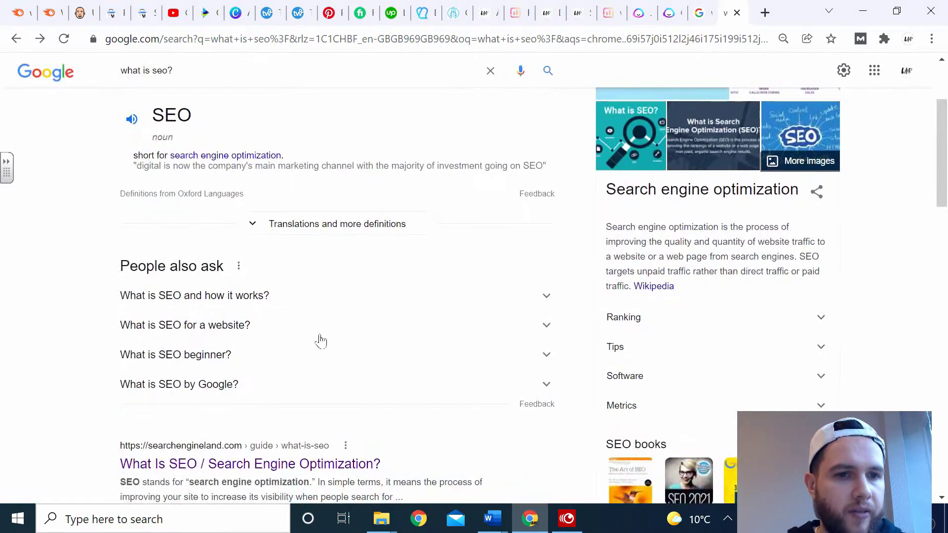
{"action": "left_click", "coordinate": [333, 298]}
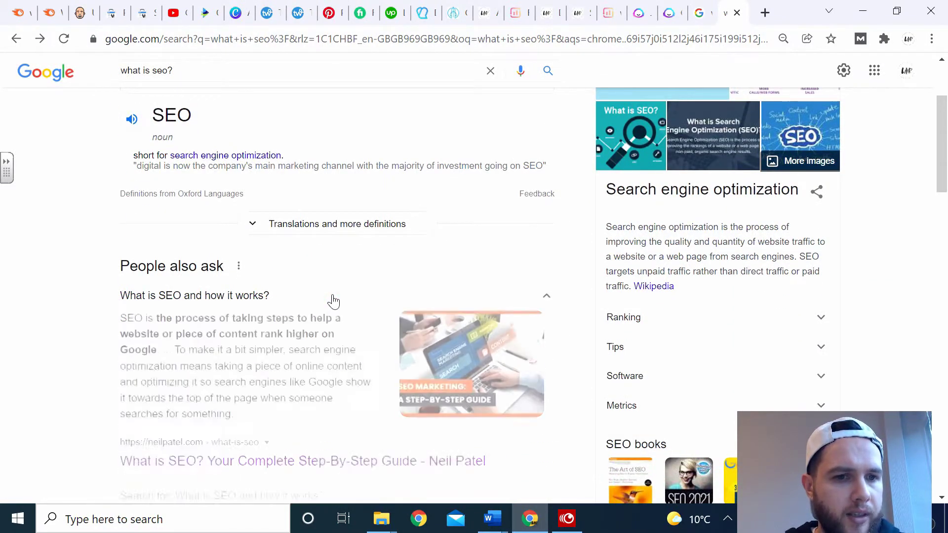
{"action": "left_click", "coordinate": [367, 467]}
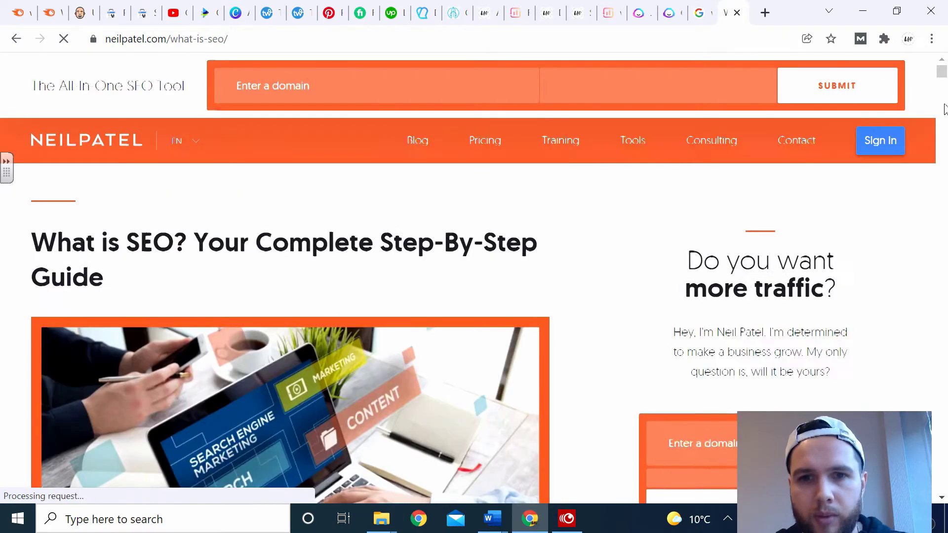
- Copy the first two paragraphs under "What Is SEO?" in the guide and paste them into the Content Improver's Content field
{"action": "scroll", "coordinate": [655, 286], "scroll_direction": "down", "scroll_amount": 15}
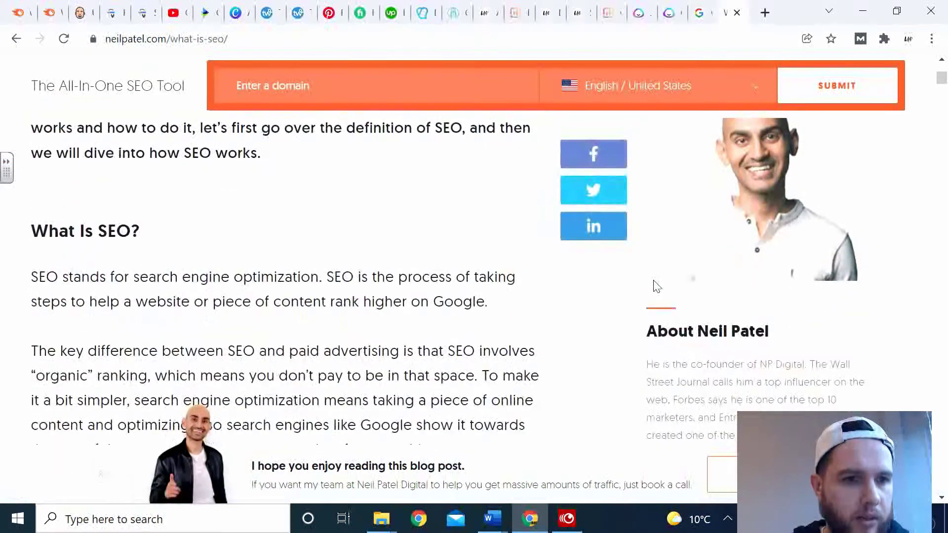
{"action": "scroll", "coordinate": [654, 284], "scroll_direction": "down", "scroll_amount": 2}
{"action": "left_click_drag", "start_coordinate": [447, 335], "coordinate": [31, 154]}
{"action": "key", "text": "ctrl+c"}
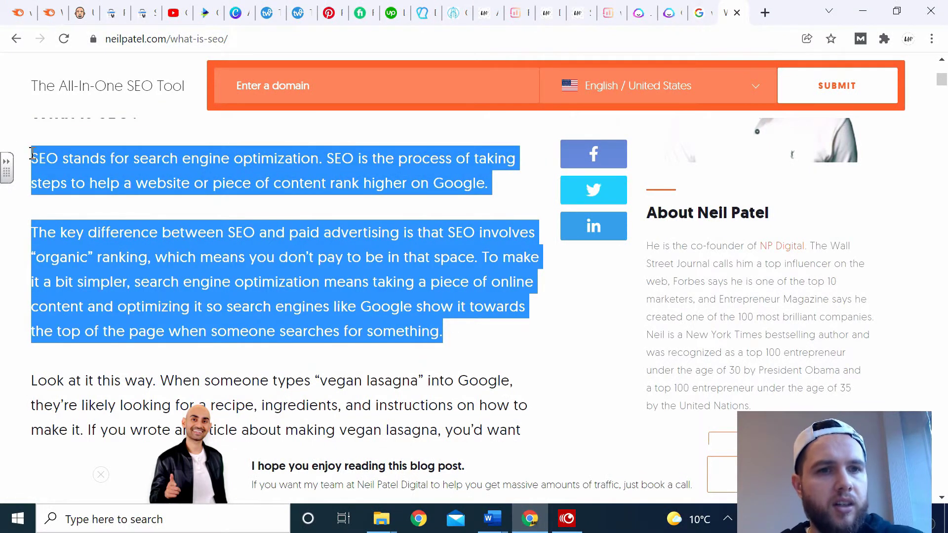
{"action": "left_click", "coordinate": [702, 11]}
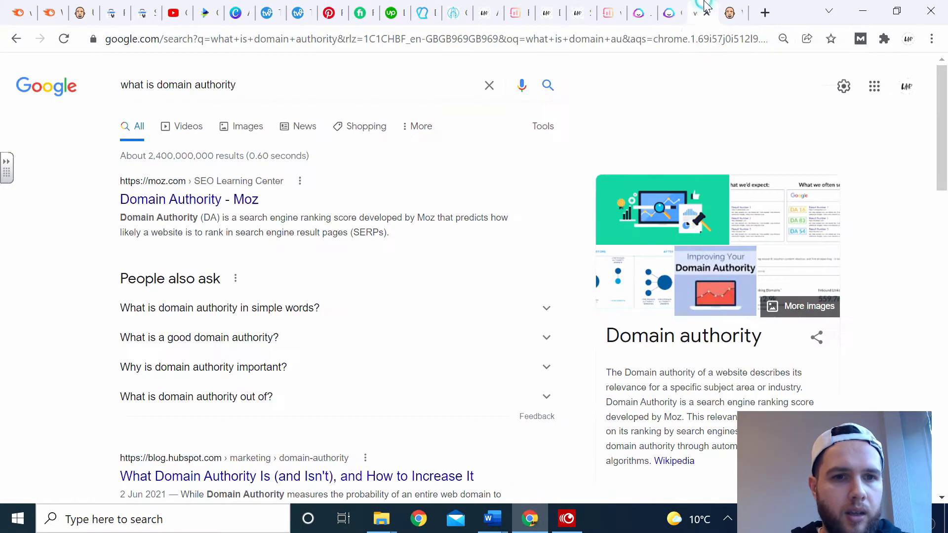
{"action": "left_click", "coordinate": [662, 7]}
{"action": "key", "text": "ctrl+v"}
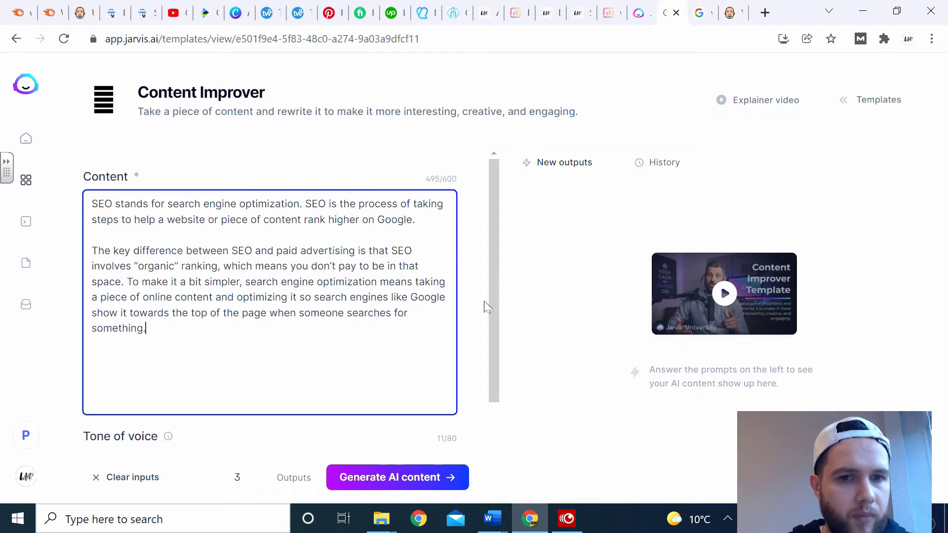
- Generate three AI rewrites of the pasted SEO text in the Informative tone of voice
{"action": "scroll", "coordinate": [490, 283], "scroll_direction": "down", "scroll_amount": 3}
{"action": "scroll", "coordinate": [486, 348], "scroll_direction": "up", "scroll_amount": 1}
{"action": "left_click_drag", "start_coordinate": [493, 312], "coordinate": [495, 305]}
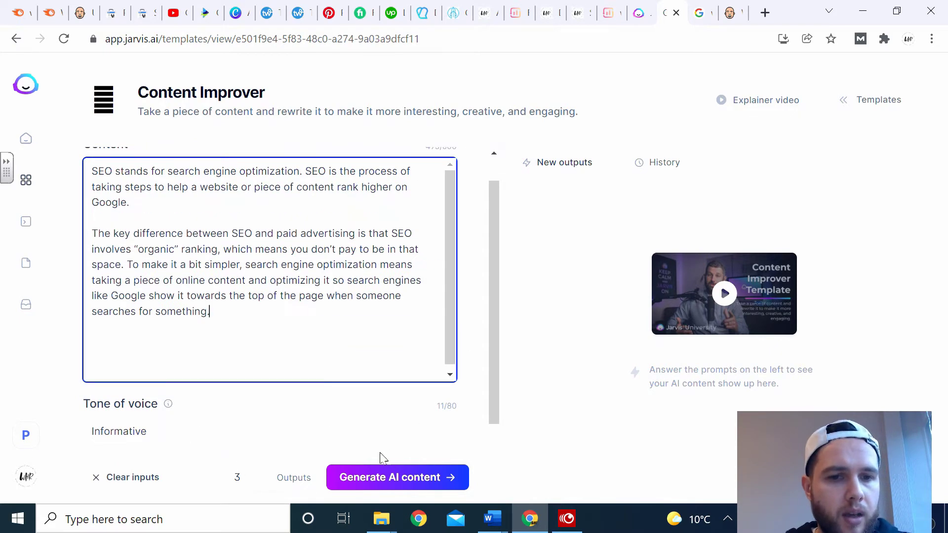
{"action": "left_click", "coordinate": [403, 475]}
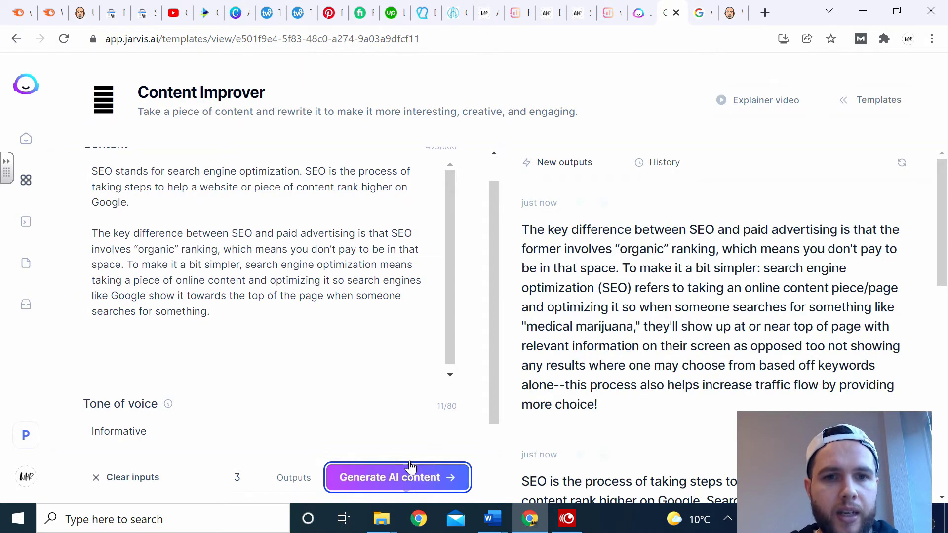
{"action": "left_click", "coordinate": [449, 268]}
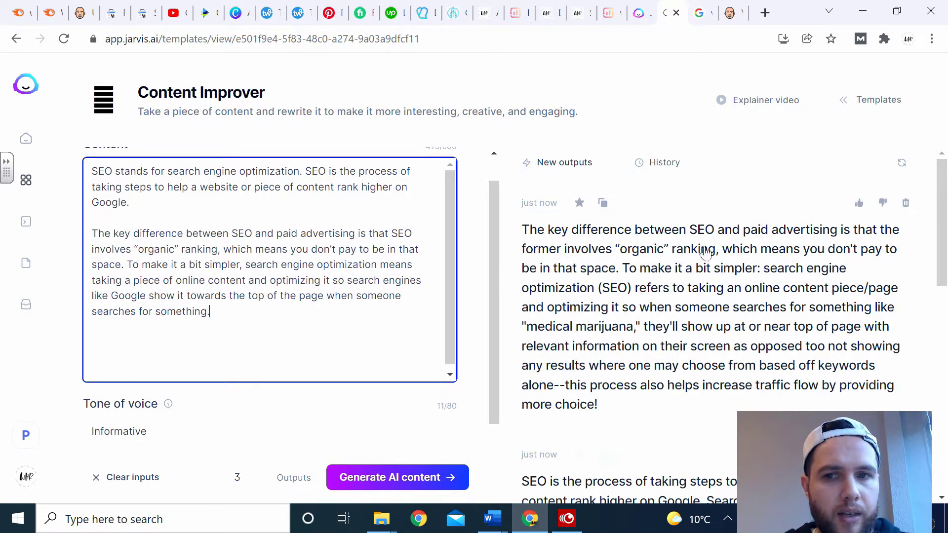
- Open the last generated rewrite, beginning "Search Engine Optimization (SEO) is the process", and copy its text
{"action": "left_click_drag", "start_coordinate": [942, 204], "coordinate": [942, 401]}
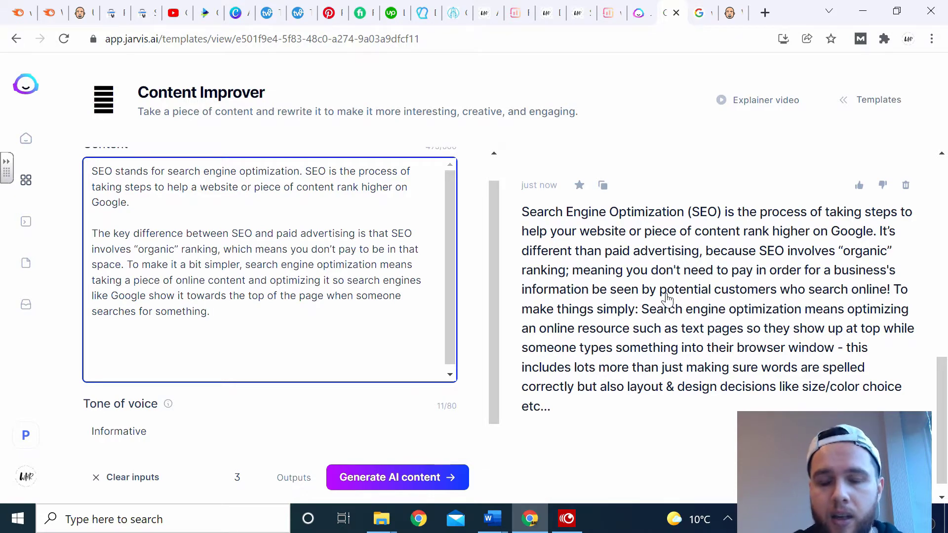
{"action": "left_click", "coordinate": [642, 270]}
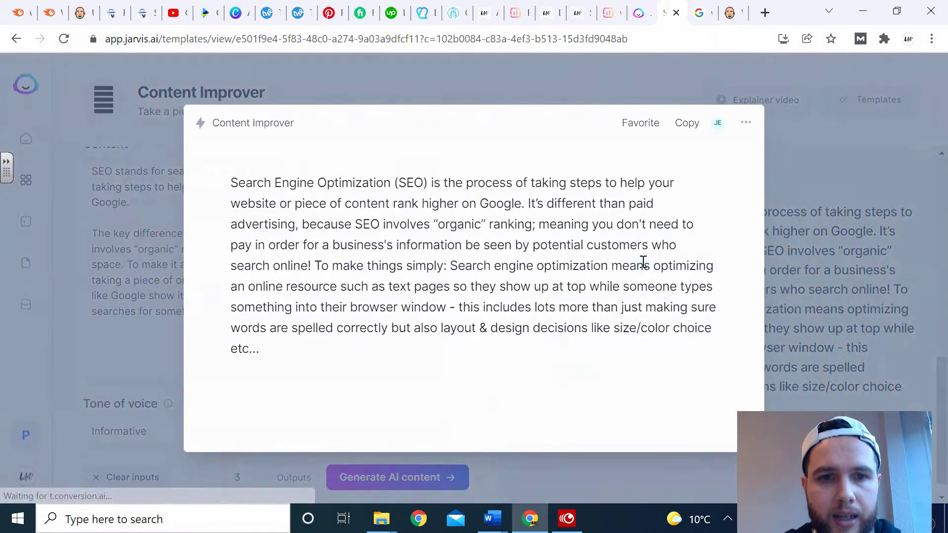
{"action": "left_click", "coordinate": [684, 130]}
- Switch to the WordPress Add a New Post page and view its empty content editor
{"action": "left_click", "coordinate": [578, 12]}
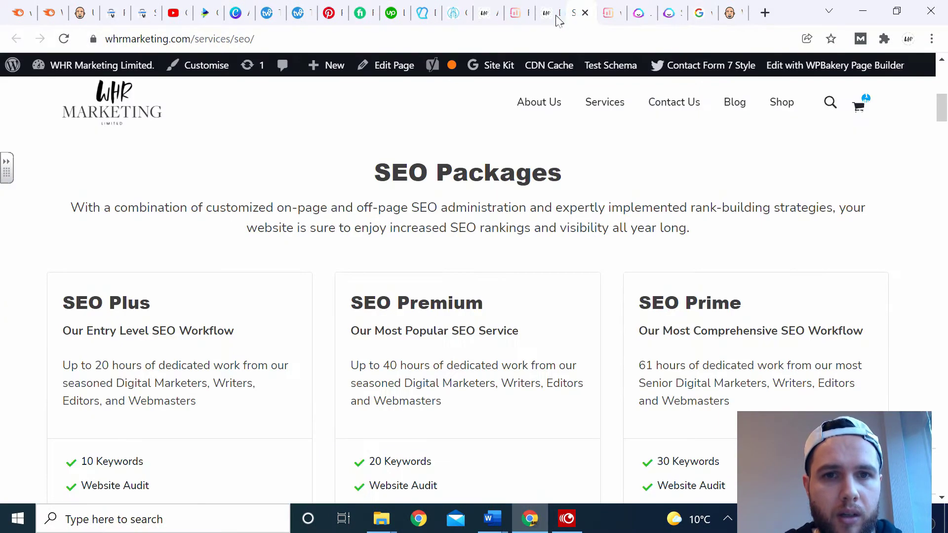
{"action": "left_click", "coordinate": [546, 12]}
{"action": "left_click", "coordinate": [461, 11]}
{"action": "left_click", "coordinate": [482, 10]}
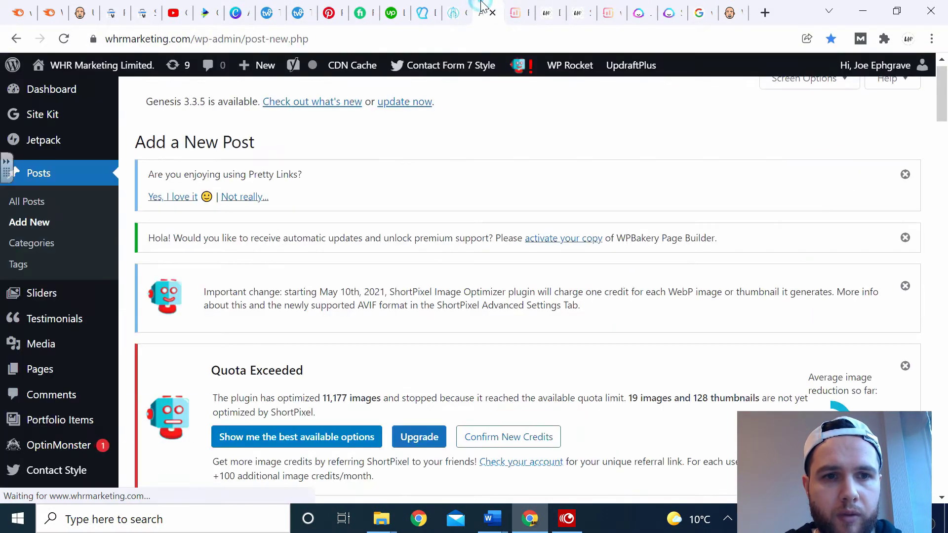
{"action": "left_click_drag", "start_coordinate": [943, 100], "coordinate": [943, 164]}
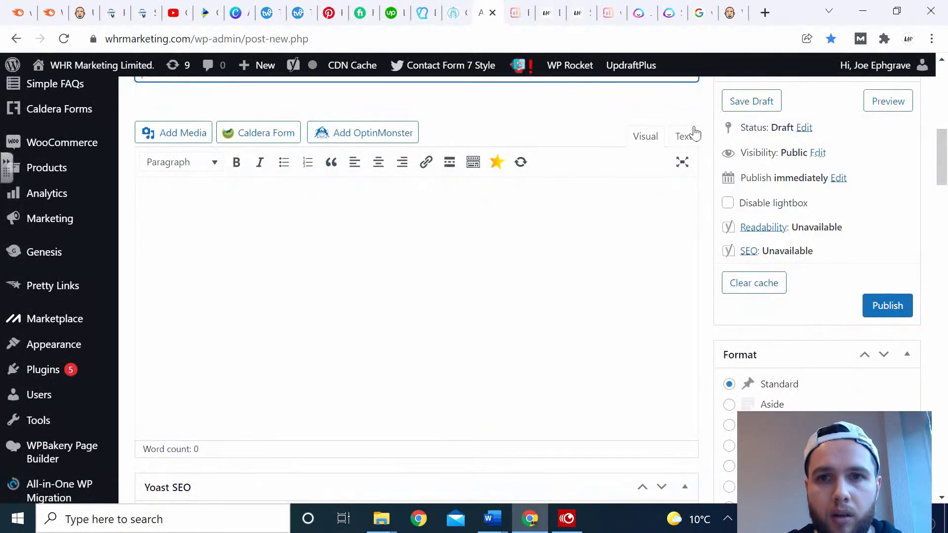
- Return to the Content Improver in Jarvis and close the enlarged rewrite
{"action": "left_click", "coordinate": [664, 7]}
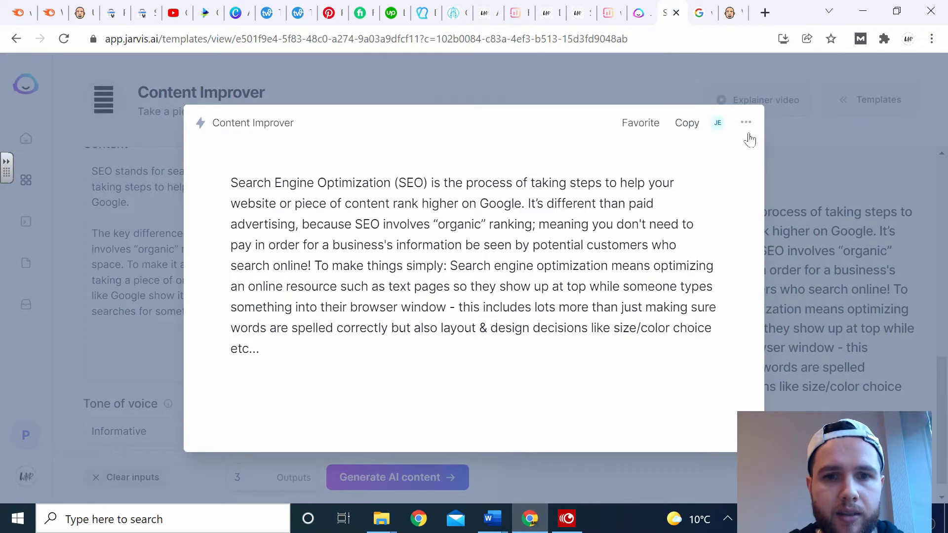
{"action": "left_click", "coordinate": [562, 464]}
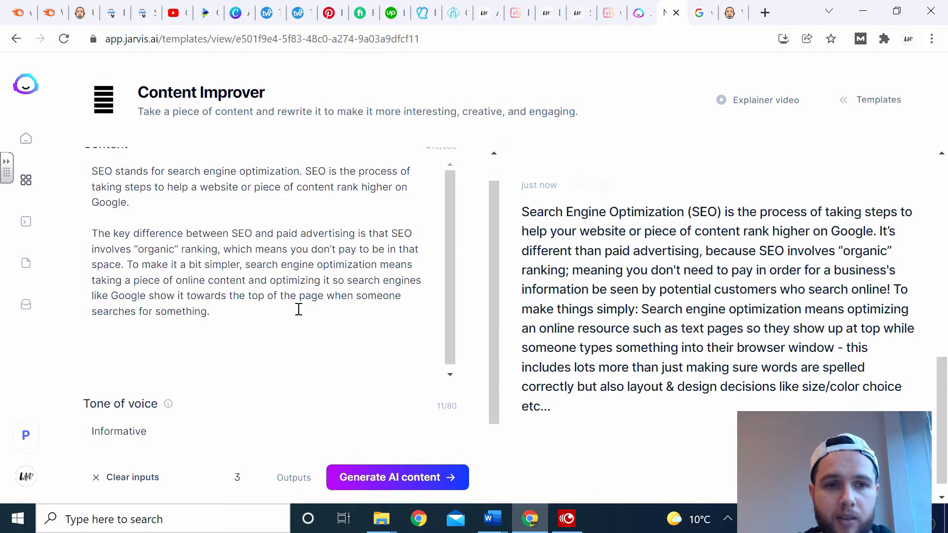
{"action": "left_click", "coordinate": [446, 242]}
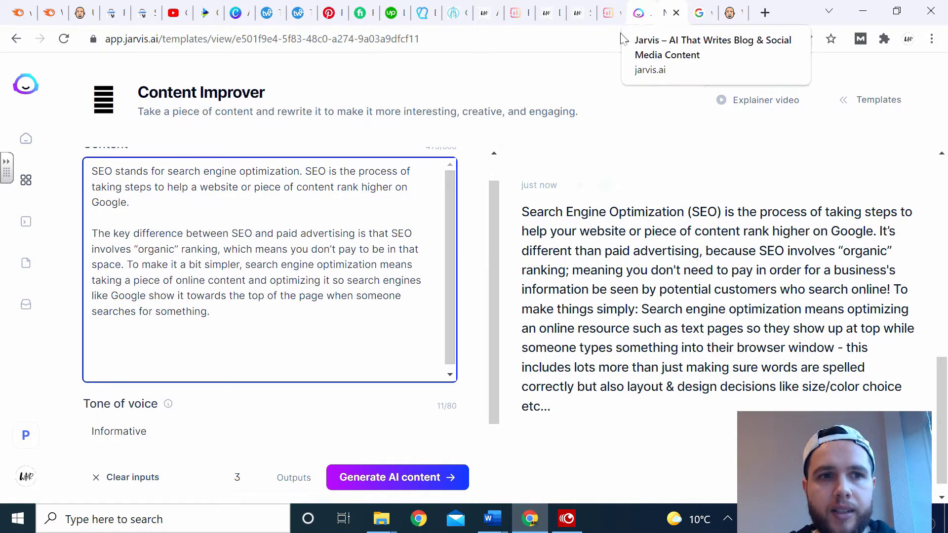
- Open the Quora Answers template from the template library and move its browser tab to the end of the open tabs
{"action": "left_click", "coordinate": [27, 180]}
{"action": "left_click_drag", "start_coordinate": [945, 94], "coordinate": [944, 431]}
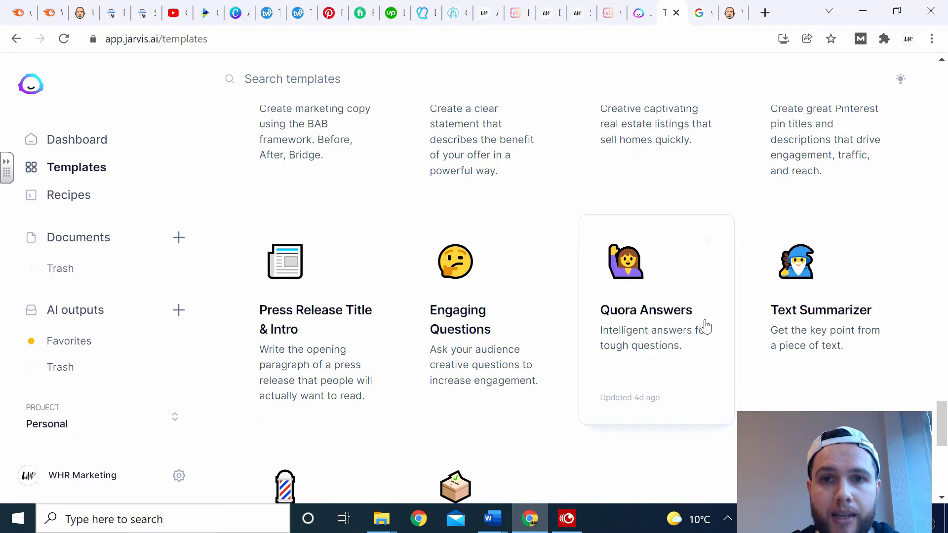
{"action": "left_click", "coordinate": [668, 334]}
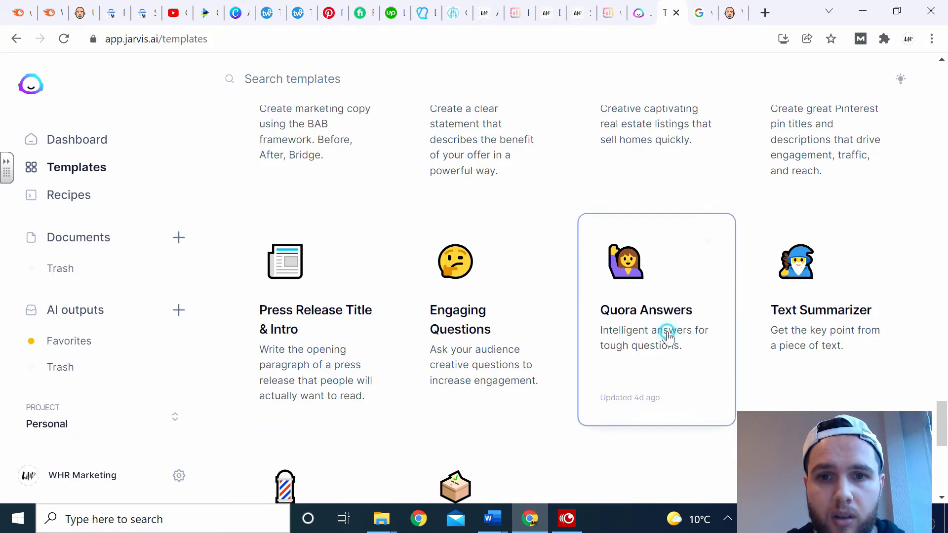
{"action": "left_click_drag", "start_coordinate": [664, 17], "coordinate": [741, 25]}
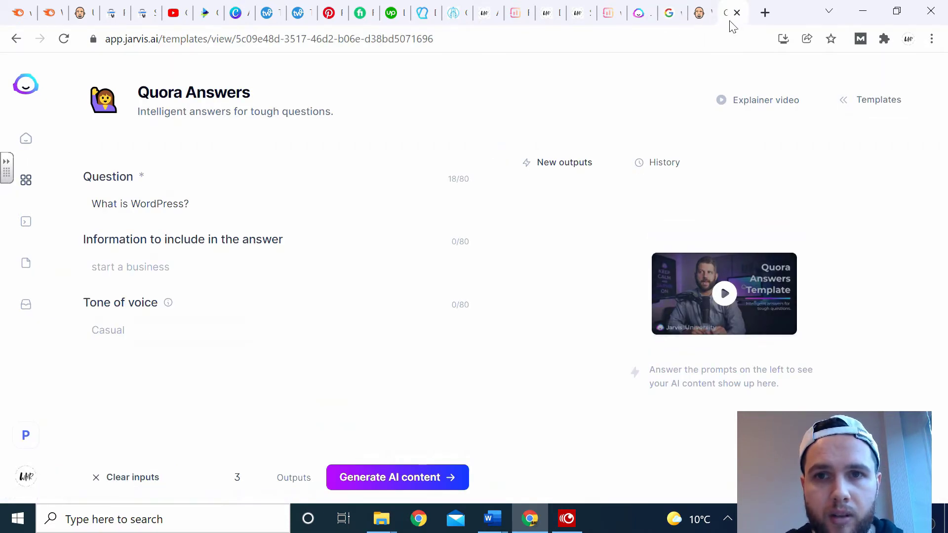
- Open quora.com in a new browser tab
{"action": "left_click", "coordinate": [765, 13]}
{"action": "type", "text": "quor"}
{"action": "key", "text": "Return"}
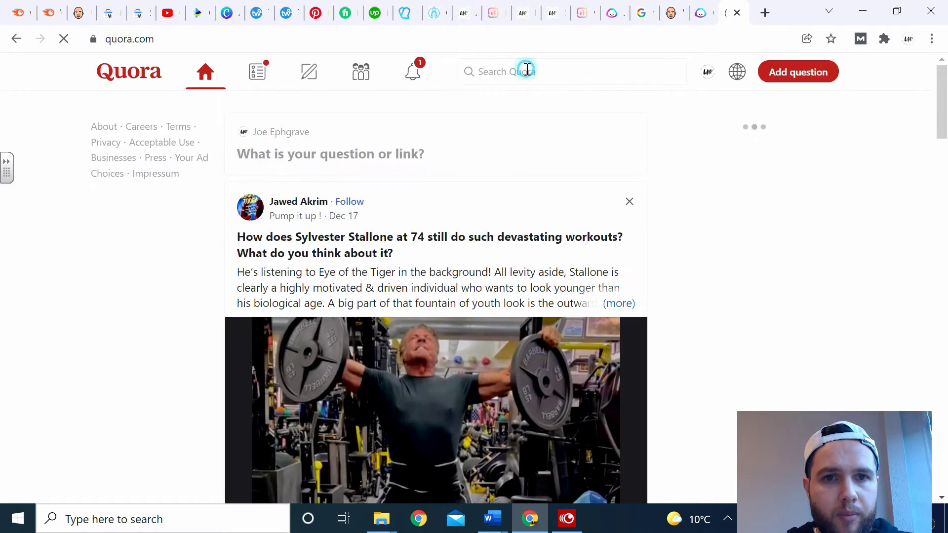
- Search Quora for "seo", dismissing the question form without adding a question
{"action": "left_click", "coordinate": [526, 69]}
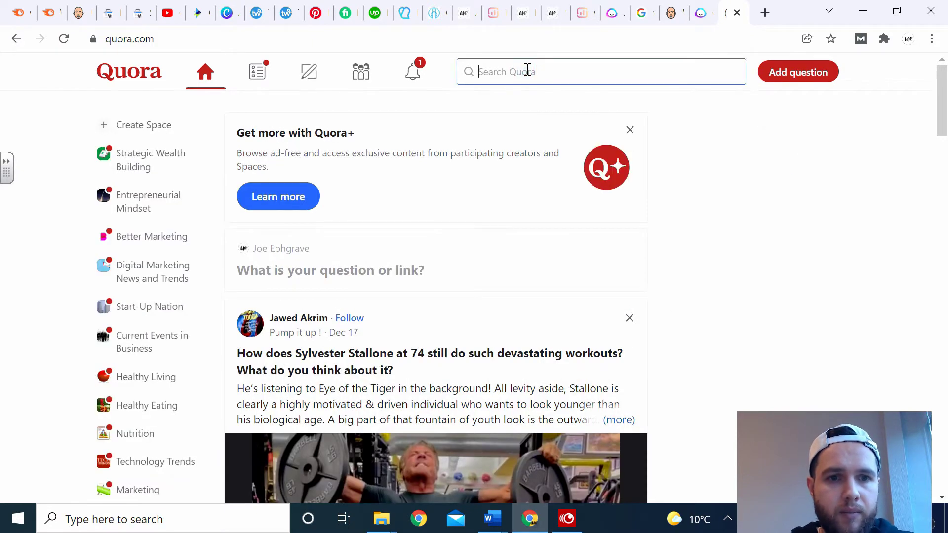
{"action": "type", "text": "seo"}
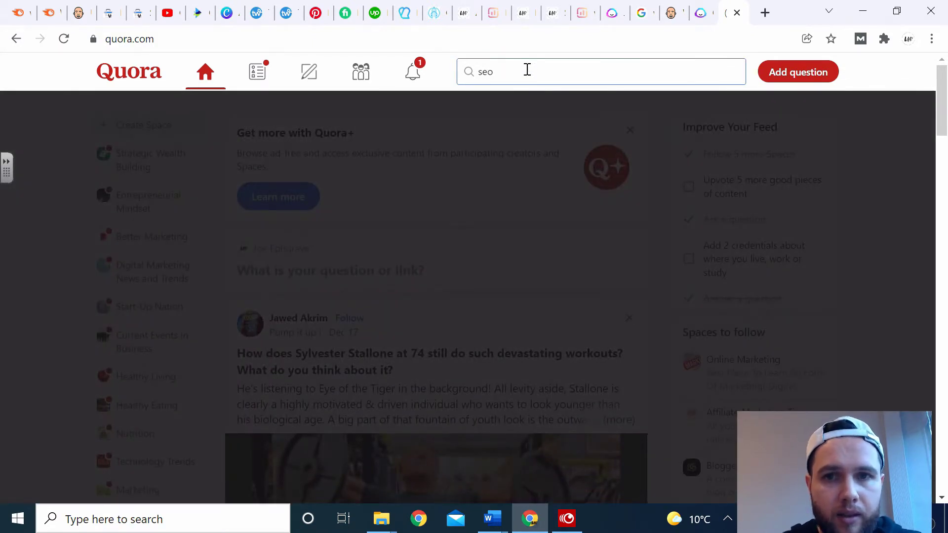
{"action": "left_click", "coordinate": [804, 74]}
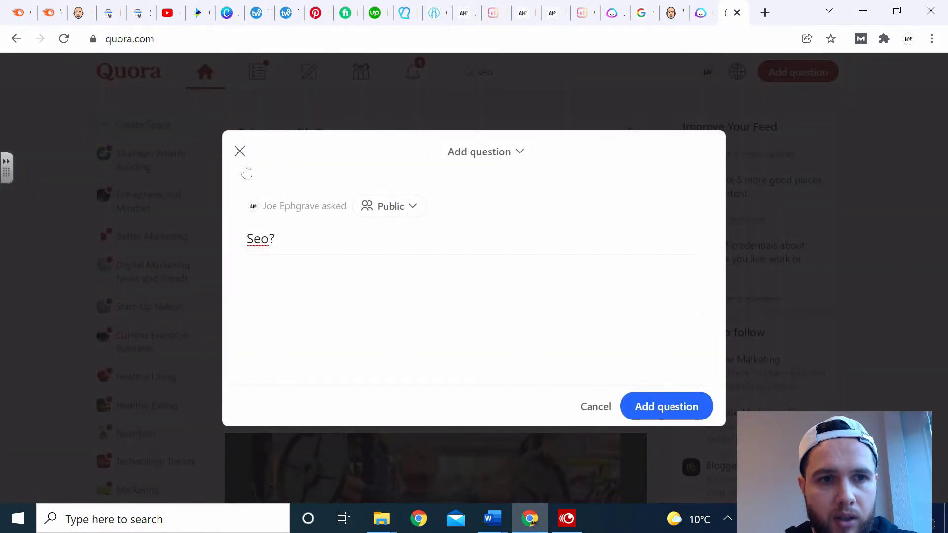
{"action": "left_click", "coordinate": [240, 151]}
{"action": "left_click", "coordinate": [497, 70]}
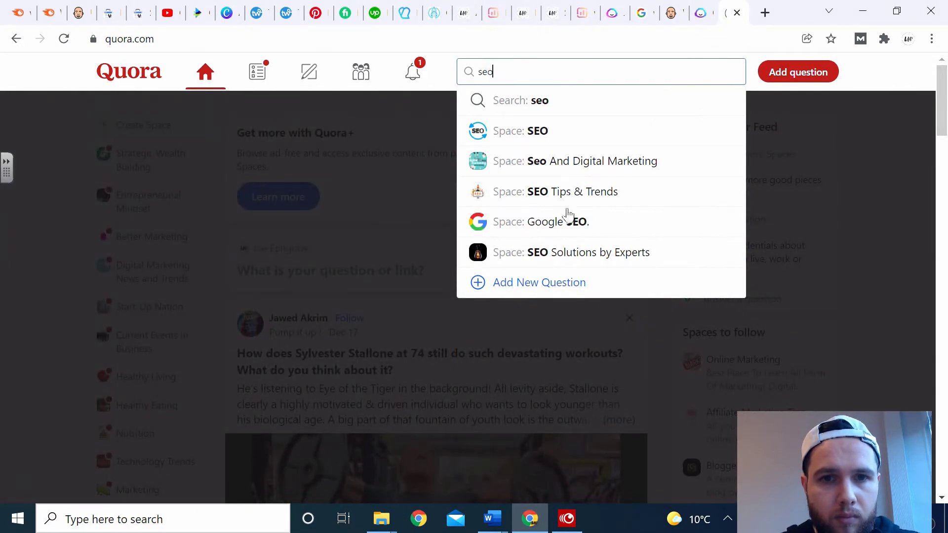
{"action": "left_click", "coordinate": [594, 104]}
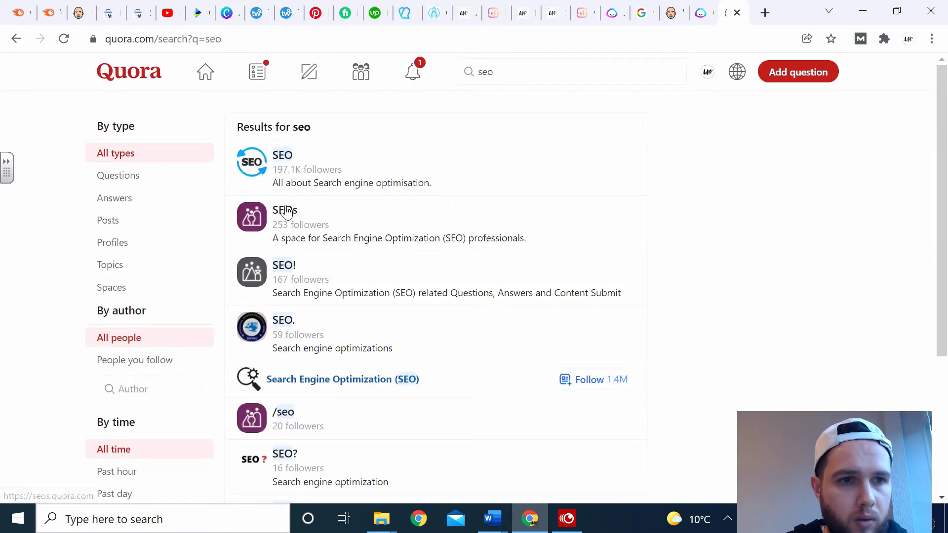
- Filter the Quora search results to questions and open "What are the top techniques for SEO?"
{"action": "left_click", "coordinate": [134, 175]}
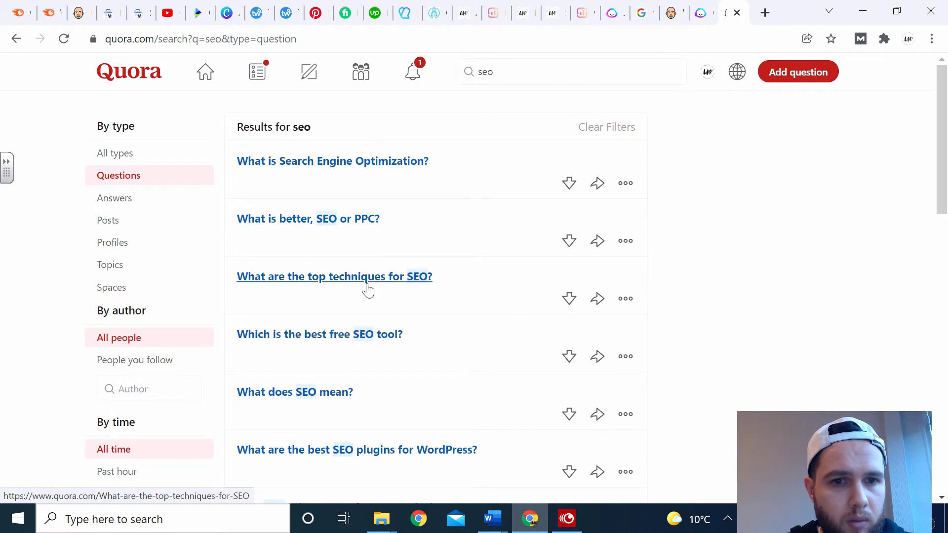
{"action": "left_click_drag", "start_coordinate": [430, 276], "coordinate": [317, 284]}
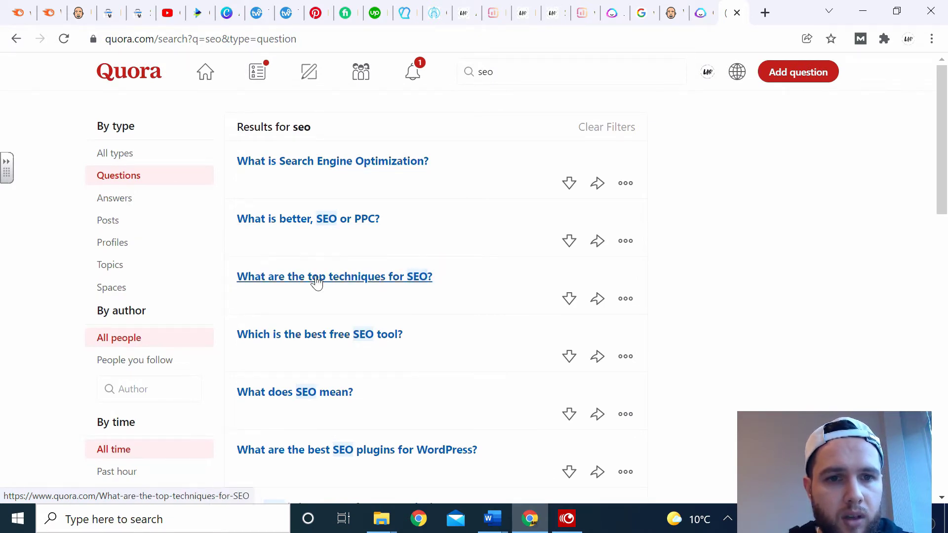
{"action": "left_click", "coordinate": [317, 282]}
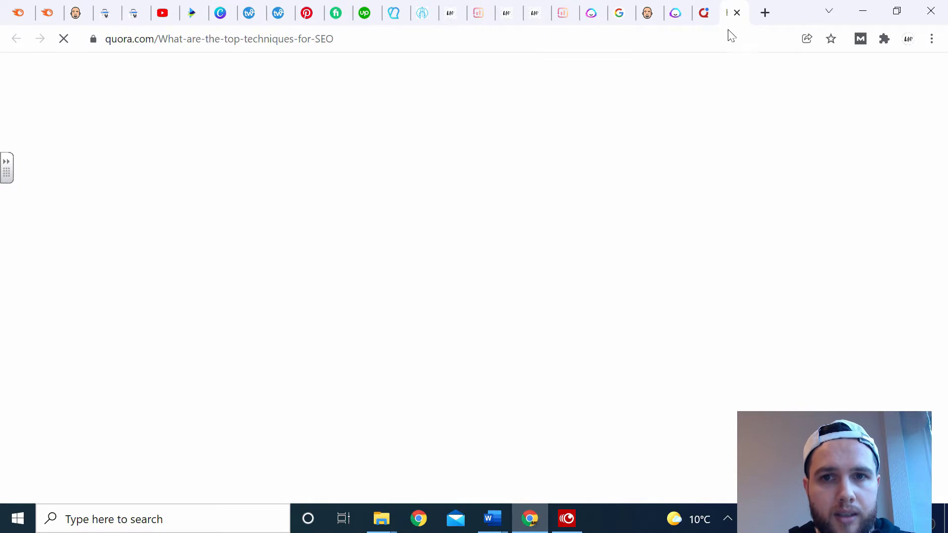
- Copy the question title "What are the top techniques for SEO?" from the Quora question page
{"action": "left_click", "coordinate": [357, 37]}
{"action": "left_click", "coordinate": [373, 166]}
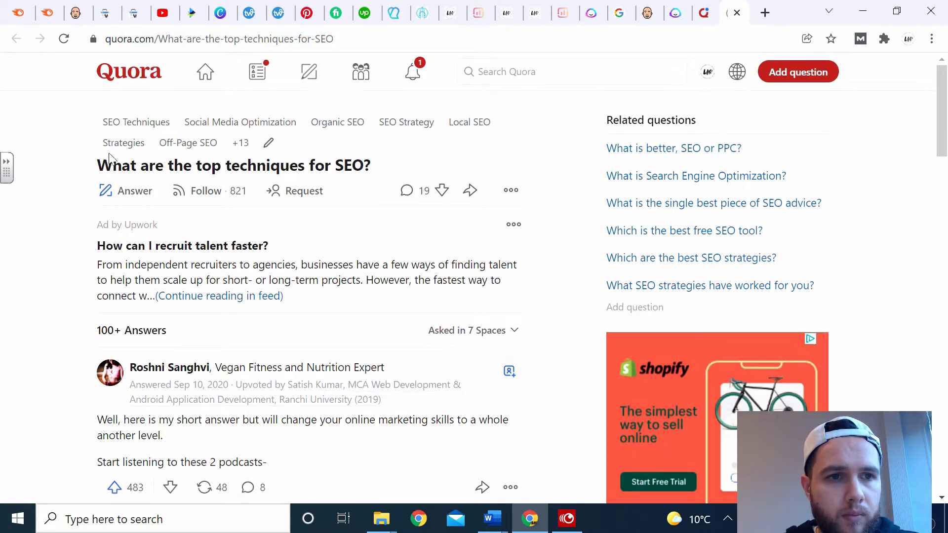
{"action": "triple_click", "coordinate": [99, 166]}
{"action": "key", "text": "ctrl+c"}
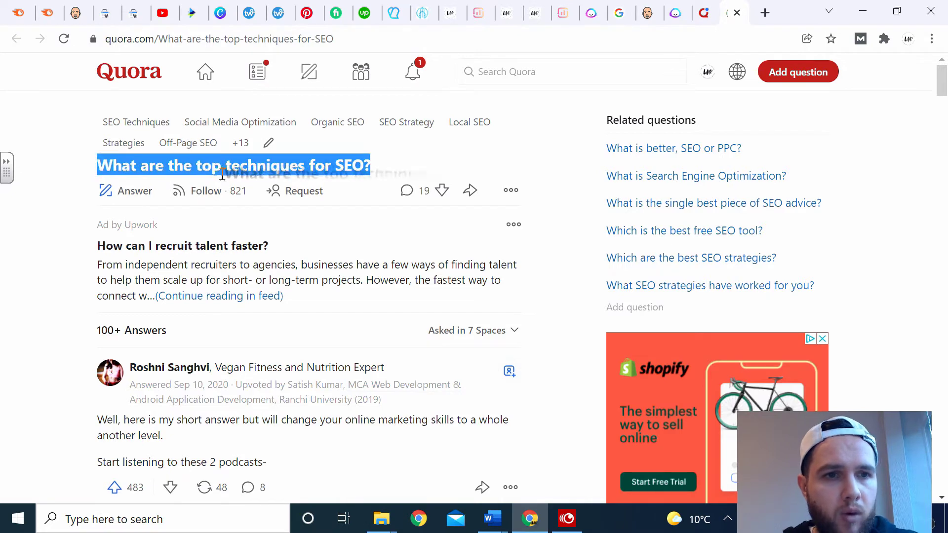
- Replace the question in Jarvis's Quora Answers template with "What are the top techniques for SEO?" and generate AI content
{"action": "left_click", "coordinate": [695, 6]}
{"action": "left_click", "coordinate": [677, 8]}
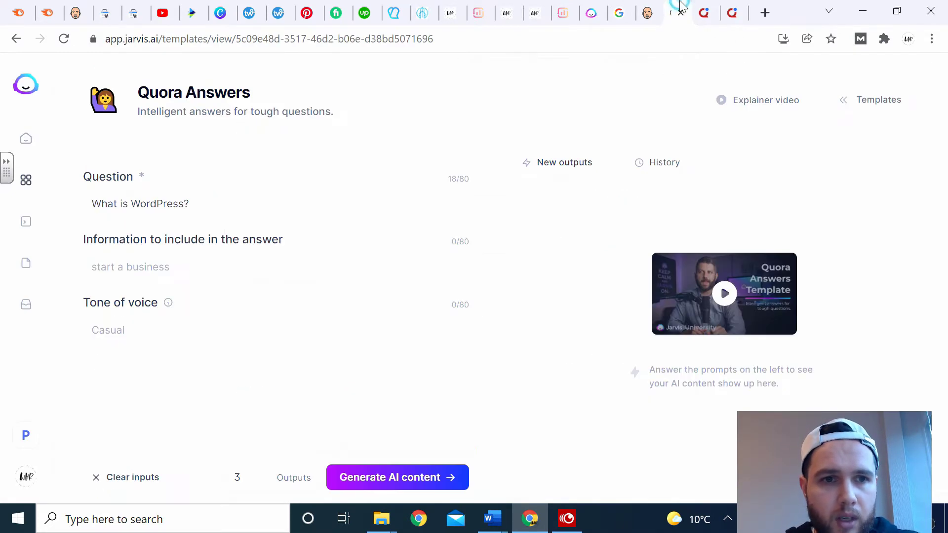
{"action": "triple_click", "coordinate": [296, 210]}
{"action": "key", "text": "ctrl+v"}
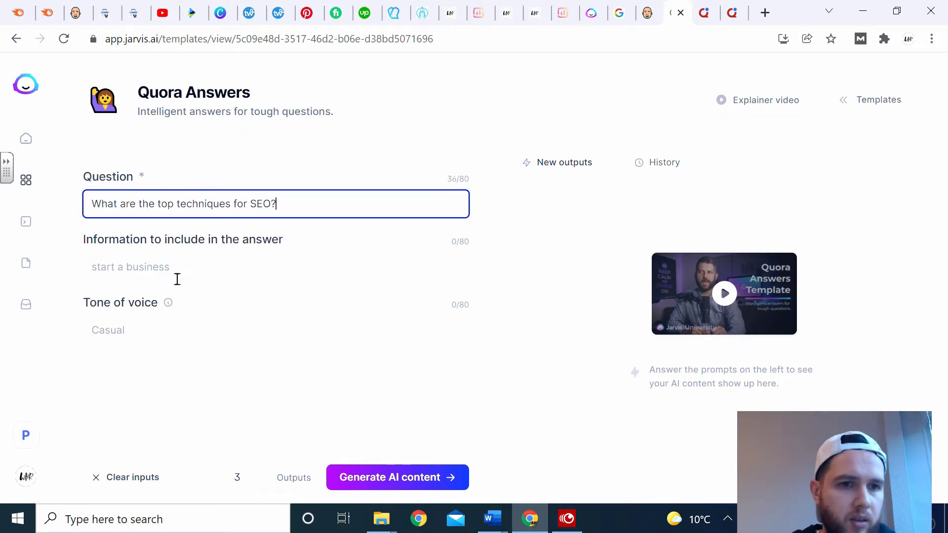
{"action": "left_click", "coordinate": [371, 473]}
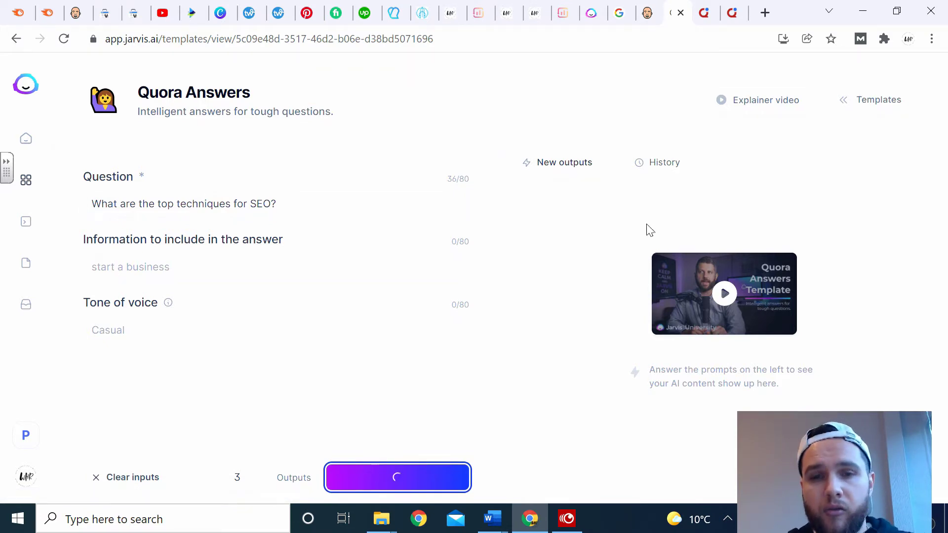
- Open the generated five-point answer starting with "Optimize your website for keywords" and copy its text
{"action": "left_click_drag", "start_coordinate": [941, 205], "coordinate": [941, 245]}
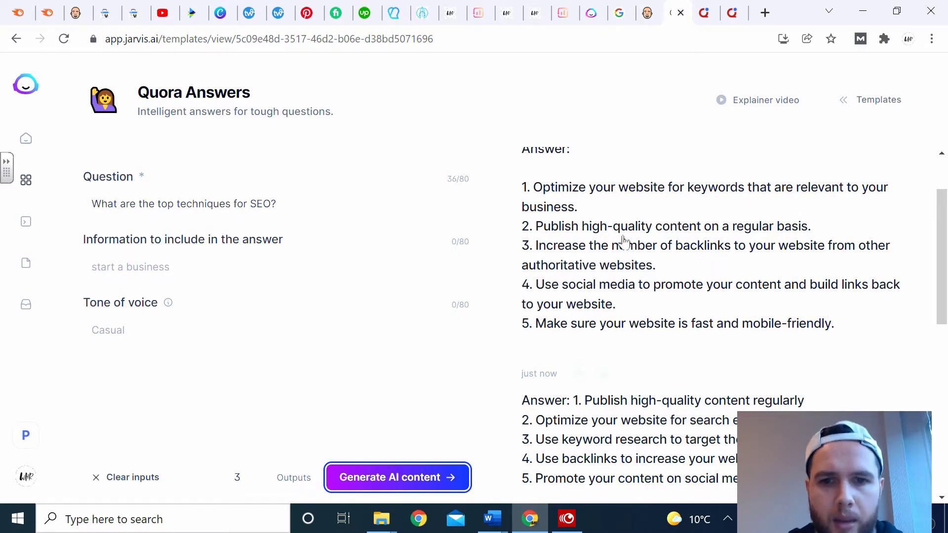
{"action": "left_click", "coordinate": [591, 251]}
{"action": "left_click", "coordinate": [686, 128]}
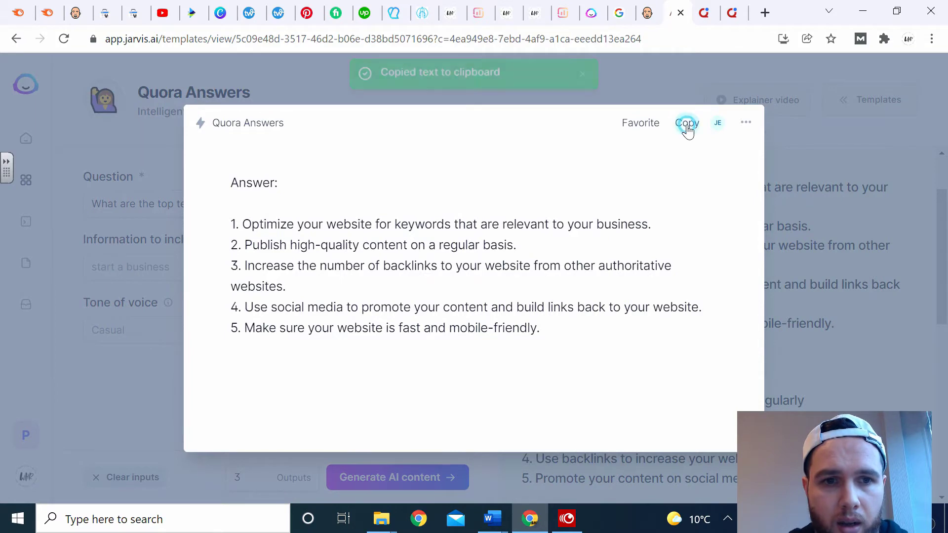
- Start an answer to the SEO techniques question on Quora and paste the copied AI text into it
{"action": "left_click", "coordinate": [731, 14]}
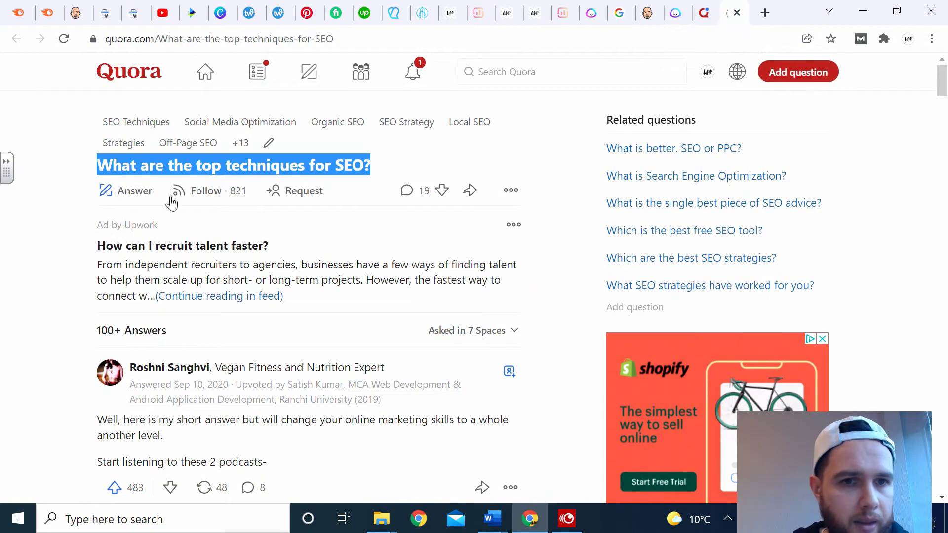
{"action": "left_click", "coordinate": [107, 196]}
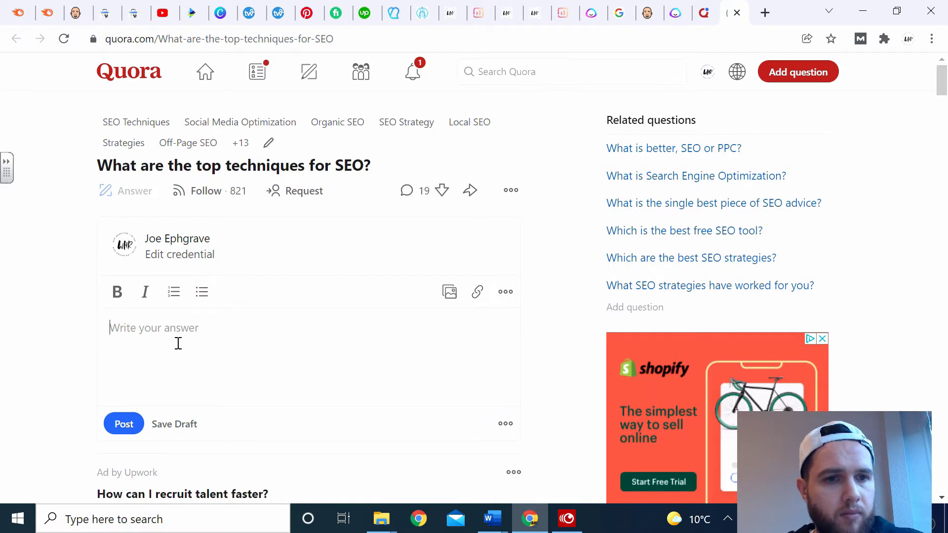
{"action": "key", "text": "ctrl+v"}
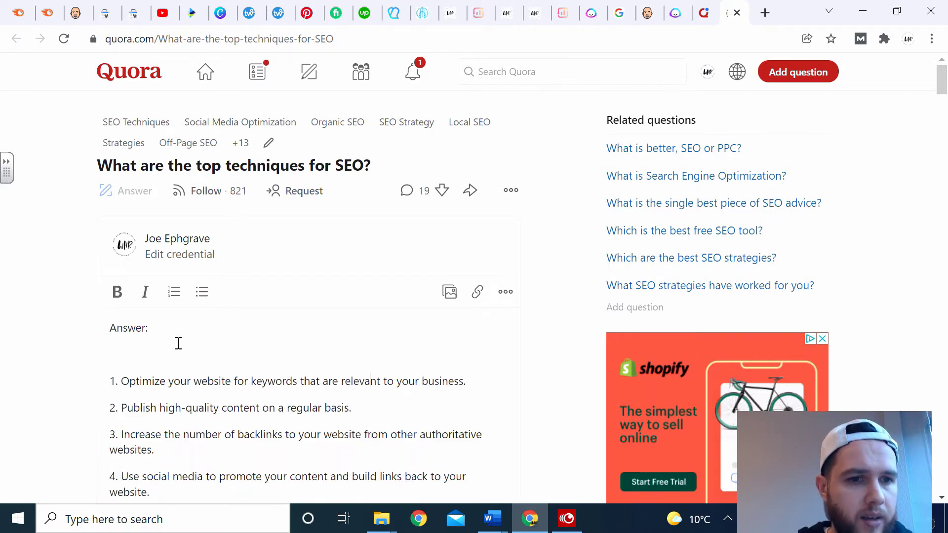
- Delete the "Answer:" heading from the start of the pasted Quora answer
{"action": "key", "text": "BackSpace"}
{"action": "key", "text": "BackSpace"}
{"action": "key", "text": "BackSpace"}
{"action": "key", "text": "BackSpace"}
{"action": "key", "text": "BackSpace"}
{"action": "key", "text": "BackSpace"}
{"action": "key", "text": "BackSpace"}
{"action": "key", "text": "BackSpace"}
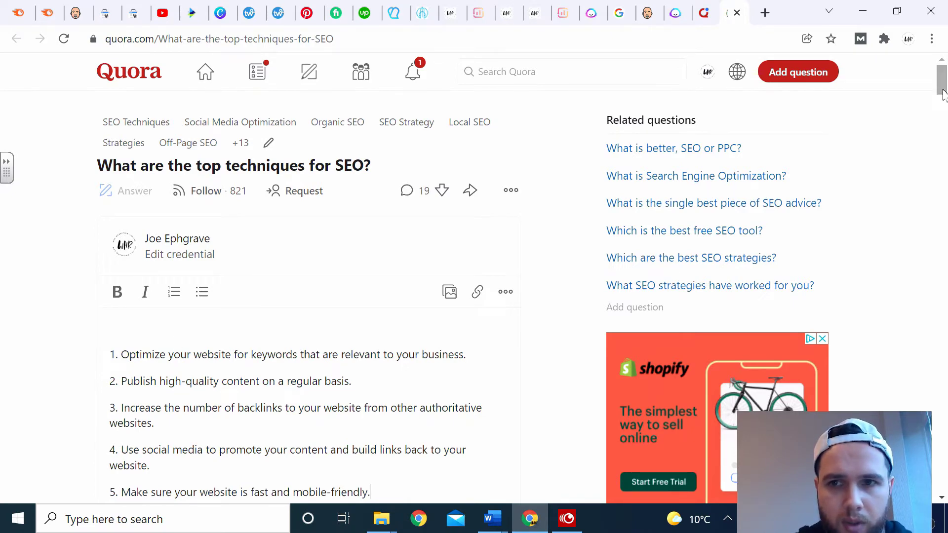
- Add the closing line "If you want more information check out our SEO Service page" below the fifth point
{"action": "scroll", "coordinate": [870, 137], "scroll_direction": "down", "scroll_amount": 3}
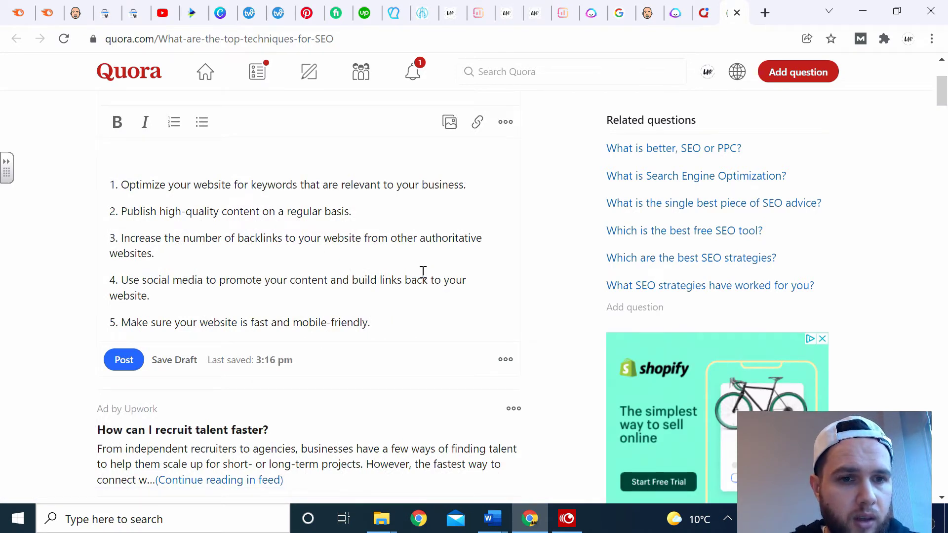
{"action": "key", "text": "Return"}
{"action": "type", "text": "If you want more information ce"}
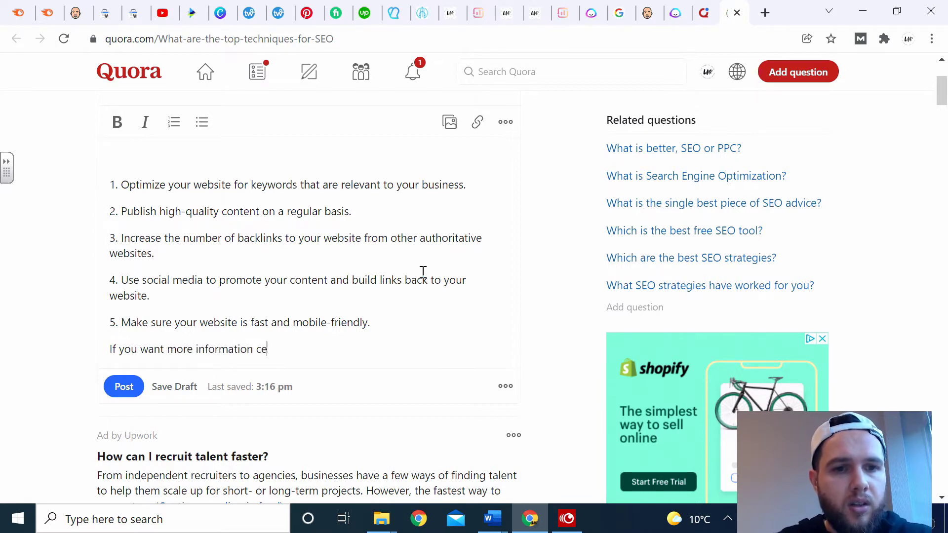
{"action": "key", "text": "BackSpace"}
{"action": "type", "text": "heck"}
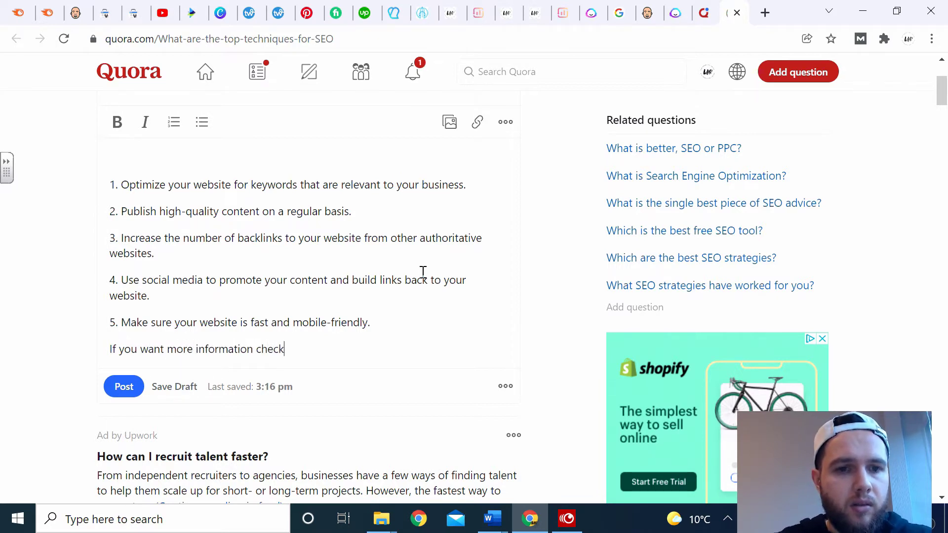
{"action": "type", "text": " out our SEO"}
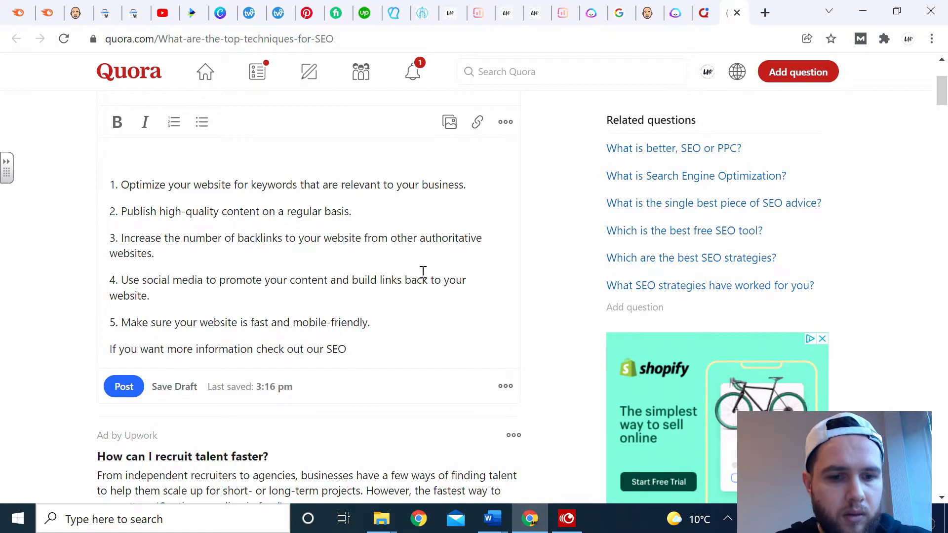
{"action": "type", "text": " Service p"}
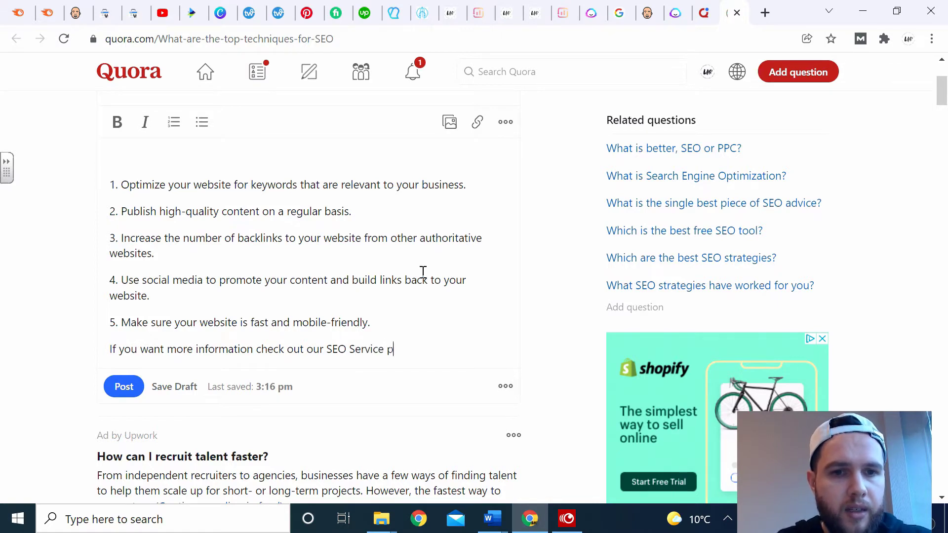
{"action": "type", "text": "ages"}
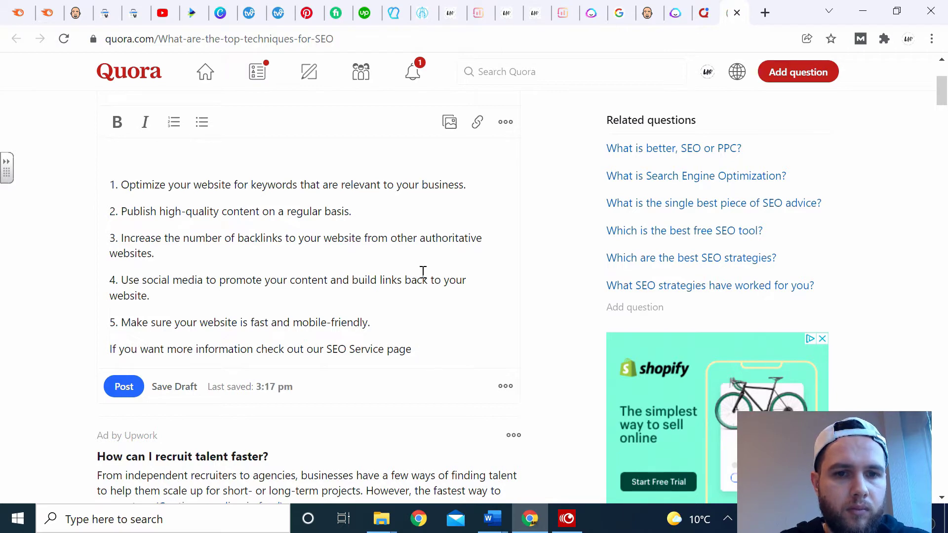
{"action": "left_click", "coordinate": [535, 12]}
{"action": "left_click", "coordinate": [266, 33]}
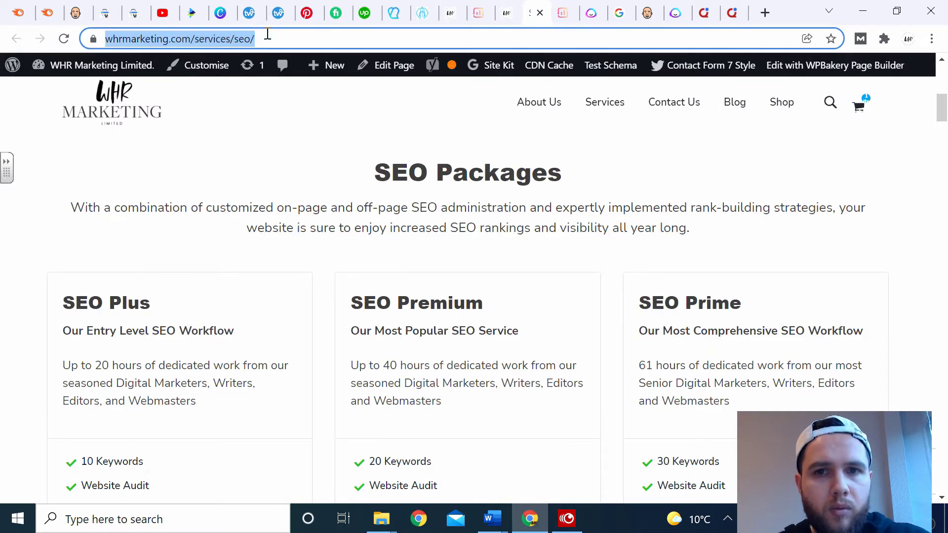
{"action": "right_click", "coordinate": [729, 12]}
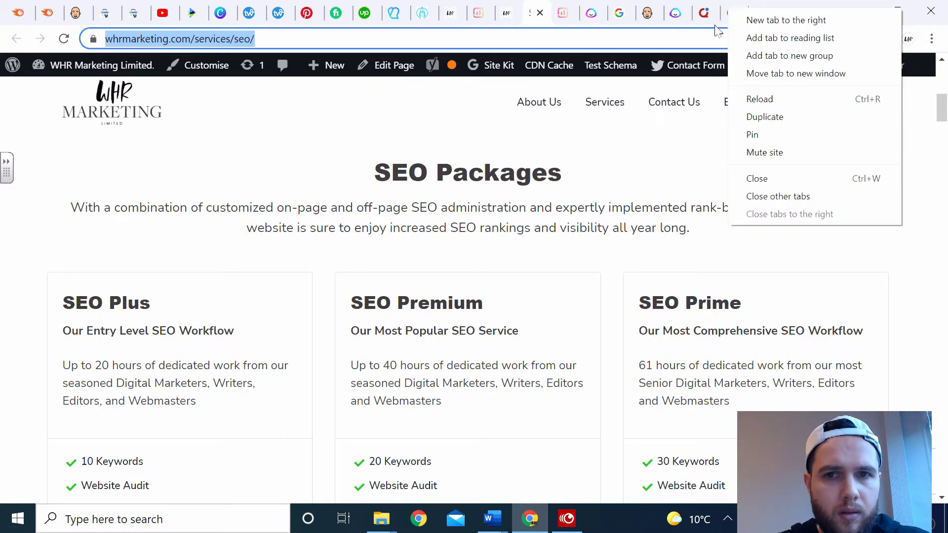
{"action": "left_click", "coordinate": [736, 9]}
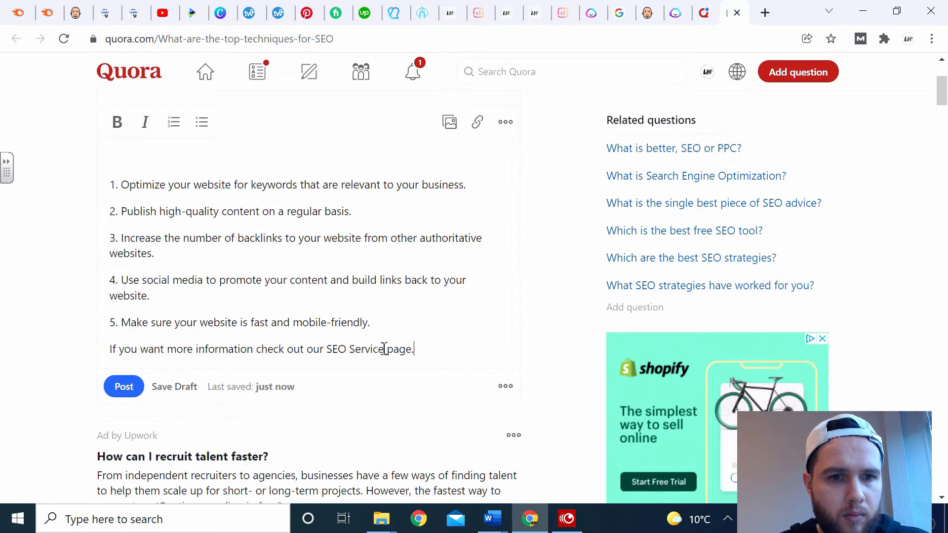
{"action": "left_click_drag", "start_coordinate": [383, 350], "coordinate": [326, 350]}
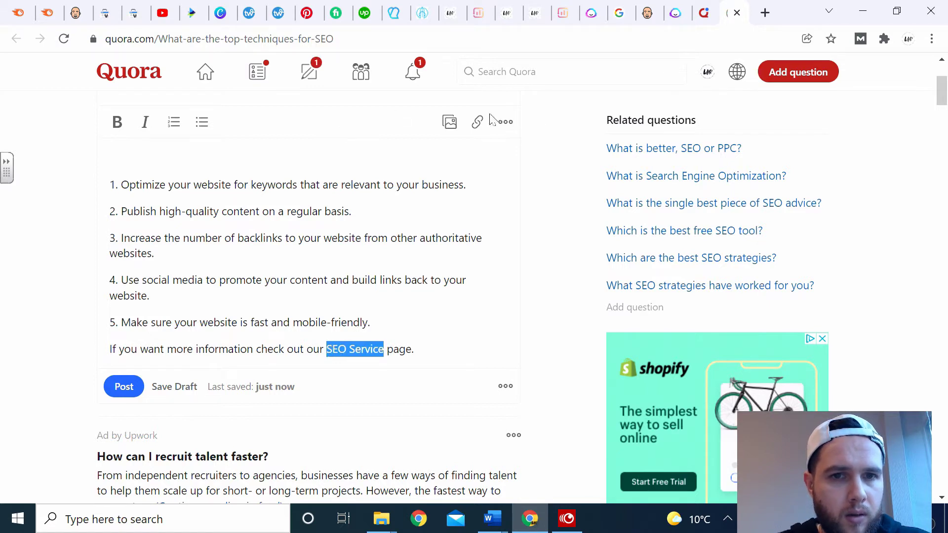
{"action": "left_click", "coordinate": [476, 122]}
{"action": "key", "text": "ctrl+v"}
{"action": "left_click", "coordinate": [475, 123]}
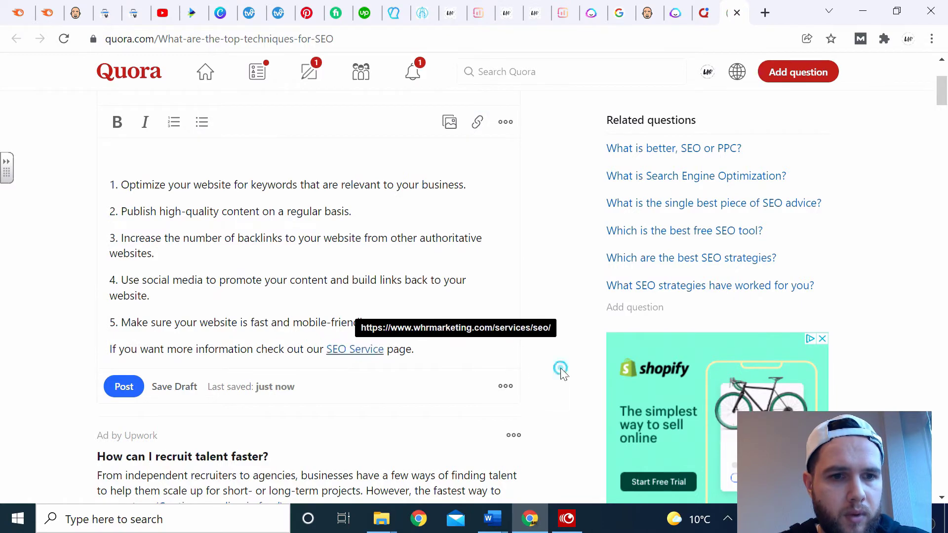
- Post the answer on Quora and dismiss the answer credential dialog without changing the credential
{"action": "left_click", "coordinate": [126, 388]}
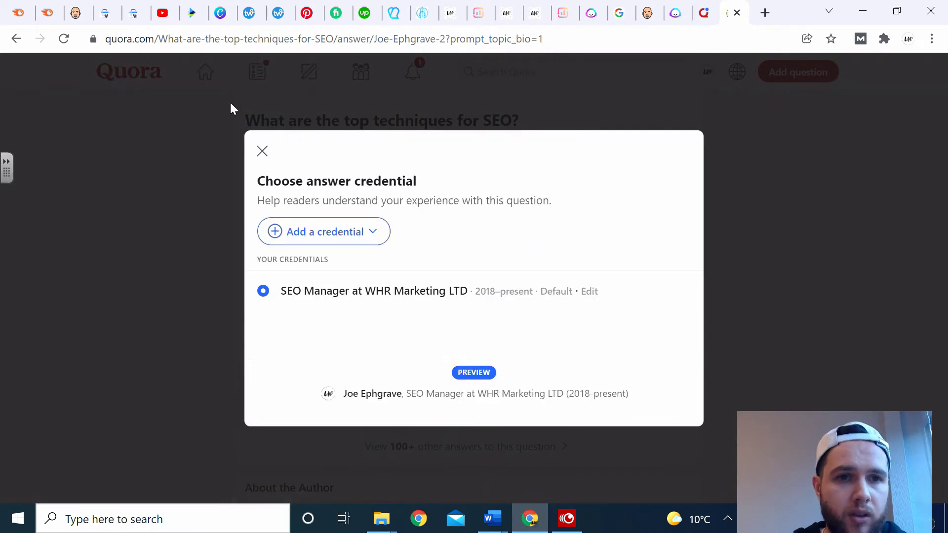
{"action": "left_click", "coordinate": [263, 151]}
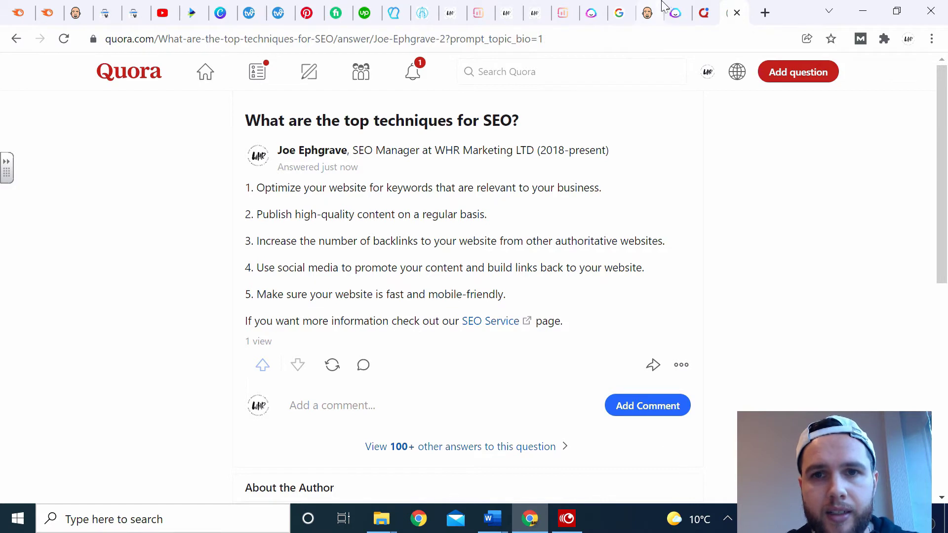
{"action": "left_click", "coordinate": [704, 13]}
{"action": "left_click", "coordinate": [730, 14]}
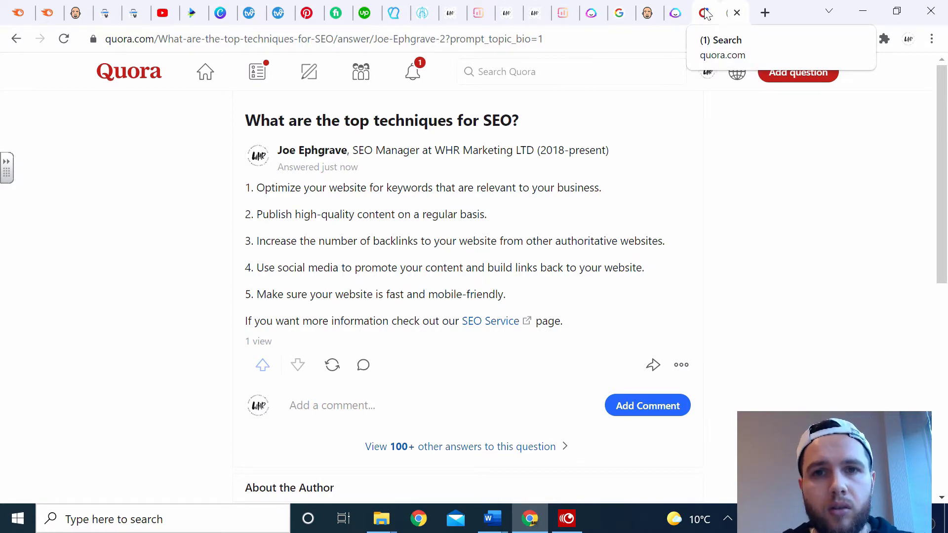
- Close the enlarged answer in Jarvis and create a new Long-form assistant document, starting from scratch
{"action": "left_click", "coordinate": [675, 13]}
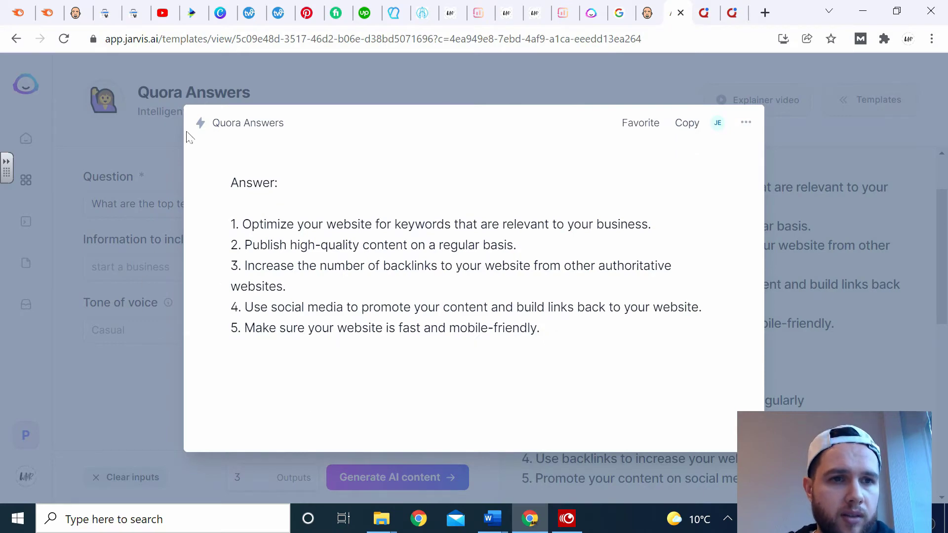
{"action": "left_click", "coordinate": [157, 137]}
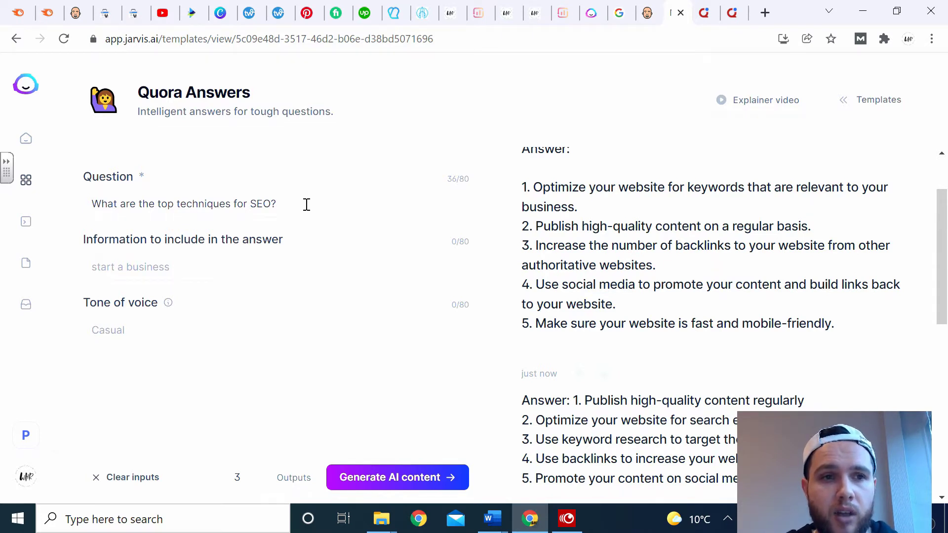
{"action": "left_click", "coordinate": [27, 178]}
{"action": "left_click_drag", "start_coordinate": [943, 106], "coordinate": [944, 141]}
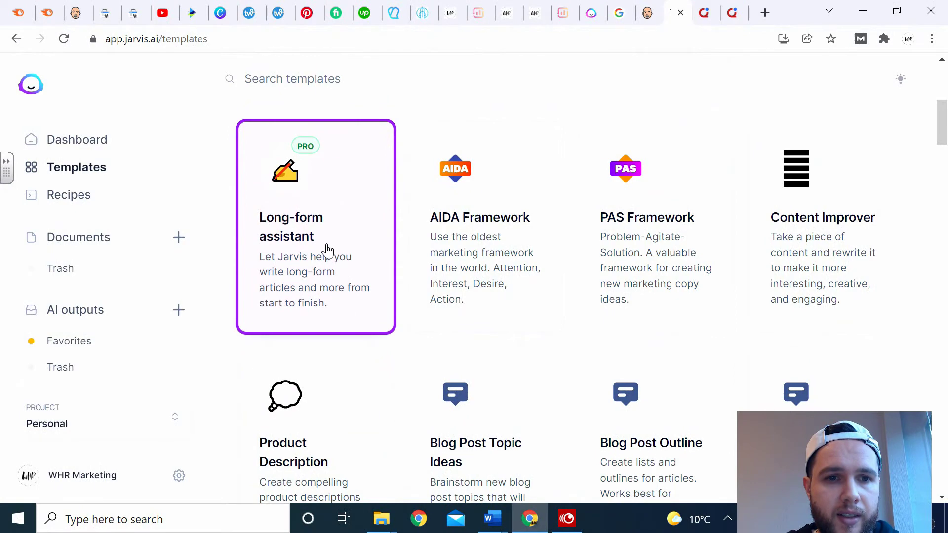
{"action": "left_click", "coordinate": [328, 249]}
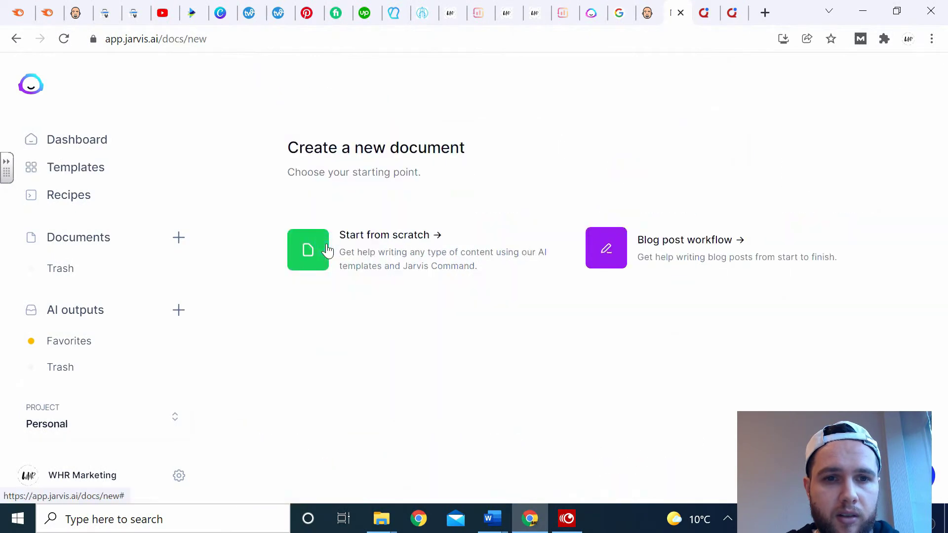
{"action": "left_click", "coordinate": [397, 244]}
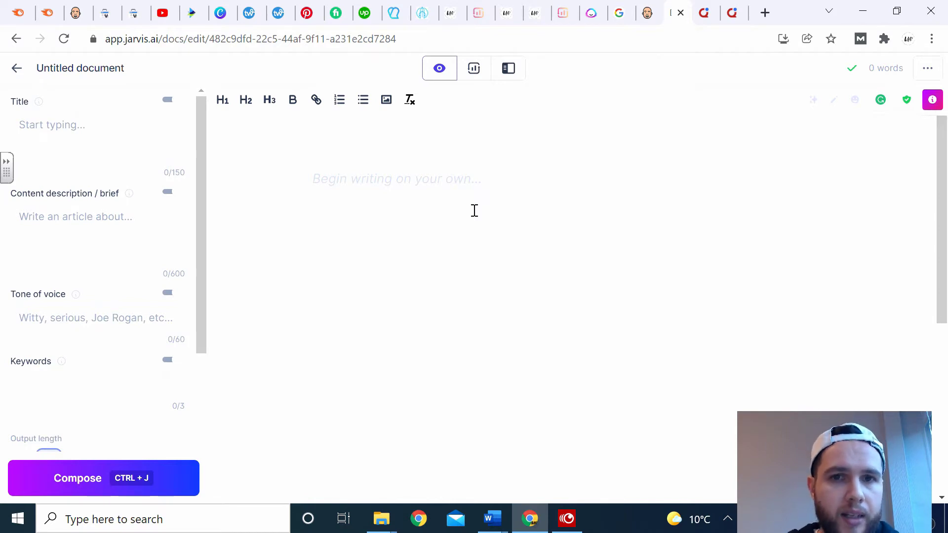
- Close the browser tab before the Jarvis document and copy the query "what is domain authority" from the Google search page
{"action": "left_click", "coordinate": [650, 12]}
{"action": "left_click", "coordinate": [652, 13]}
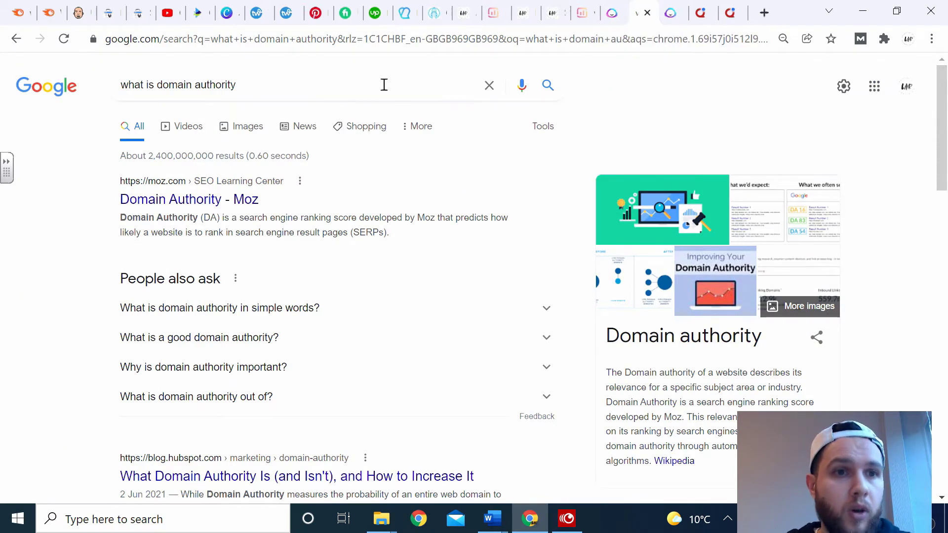
{"action": "left_click_drag", "start_coordinate": [249, 94], "coordinate": [114, 99]}
{"action": "key", "text": "ctrl+c"}
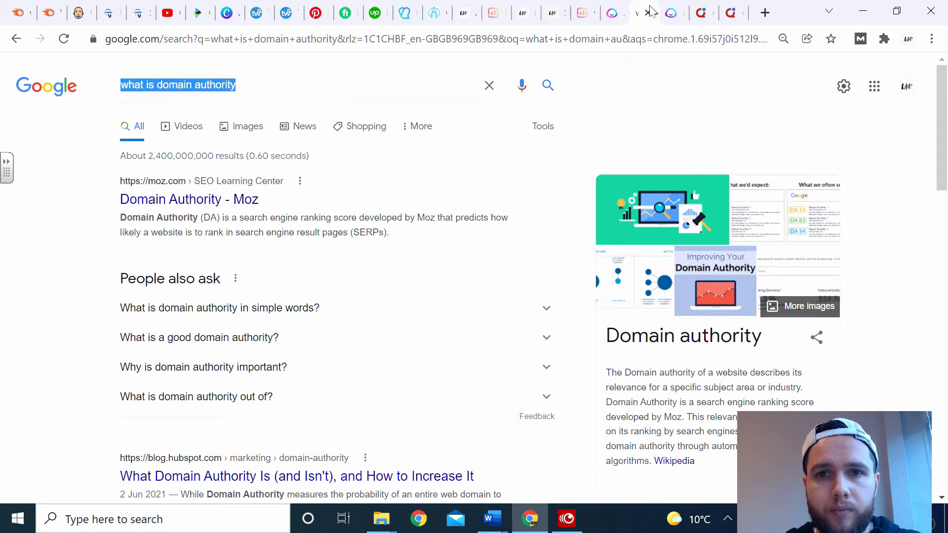
- In the Jarvis document, set the title to "what is domain authority" using the copied query
{"action": "key", "text": "ctrl+Tab"}
{"action": "left_click", "coordinate": [70, 140]}
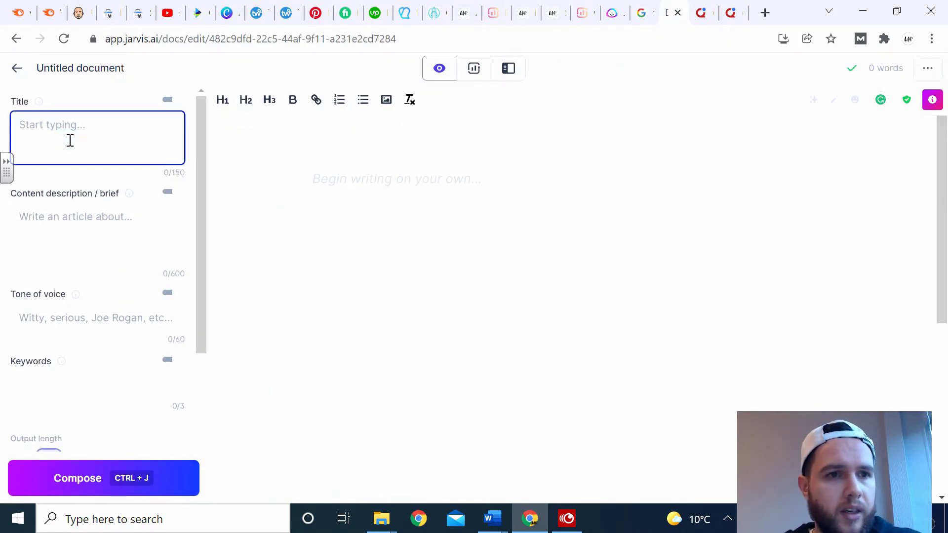
{"action": "key", "text": "ctrl+v"}
- Fill in the content description with the copied query, trimmed to "domain authority"
{"action": "left_click", "coordinate": [84, 220]}
{"action": "key", "text": "ctrl+v"}
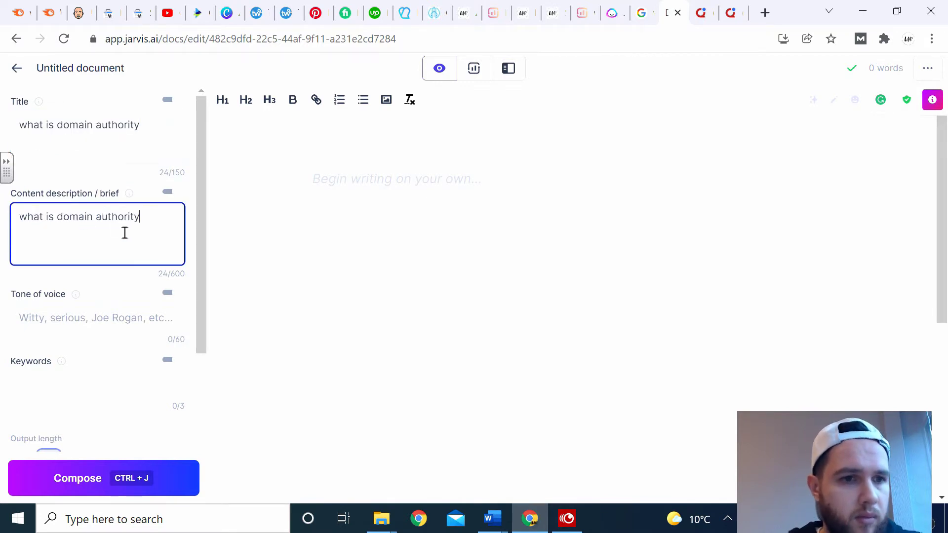
{"action": "left_click", "coordinate": [64, 227]}
{"action": "double_click", "coordinate": [65, 227]}
{"action": "key", "text": "Left"}
{"action": "key", "text": "BackSpace"}
{"action": "key", "text": "BackSpace"}
{"action": "key", "text": "BackSpace"}
{"action": "key", "text": "BackSpace"}
{"action": "key", "text": "BackSpace"}
{"action": "key", "text": "BackSpace"}
{"action": "key", "text": "BackSpace"}
{"action": "key", "text": "BackSpace"}
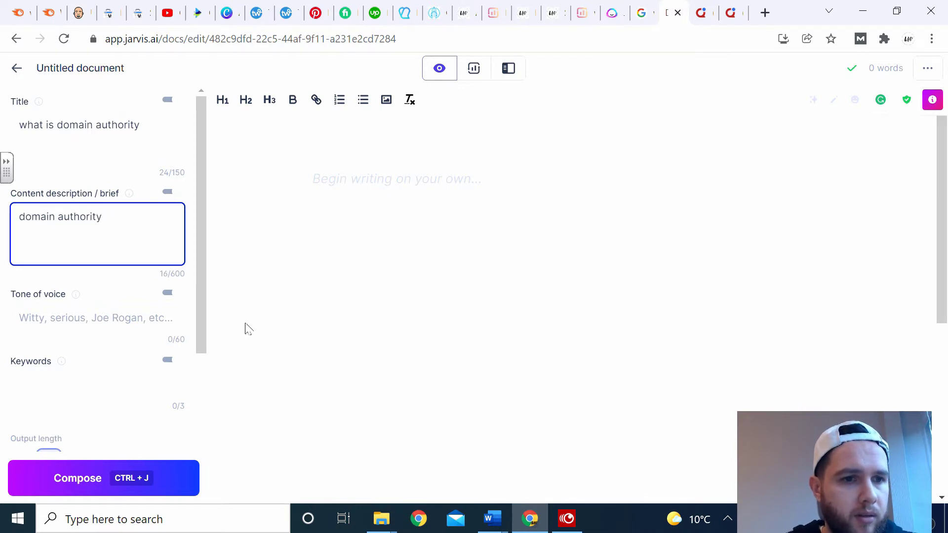
- Add "what is domain authority" as a keyword for the document
{"action": "left_click", "coordinate": [126, 382]}
{"action": "key", "text": "ctrl+v"}
{"action": "key", "text": "Return"}
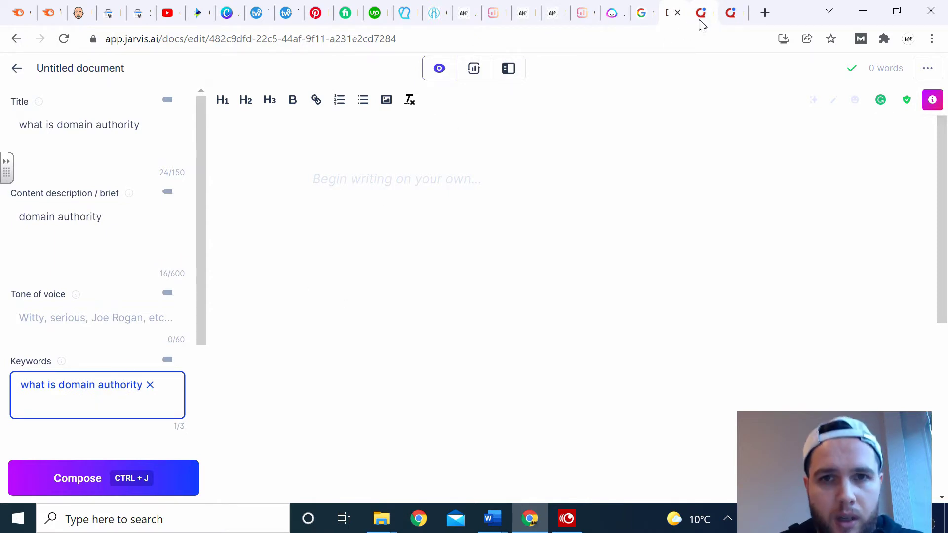
- Copy the question "What is domain authority in simple words?" from Google's People also ask into the empty document body
{"action": "left_click", "coordinate": [643, 14]}
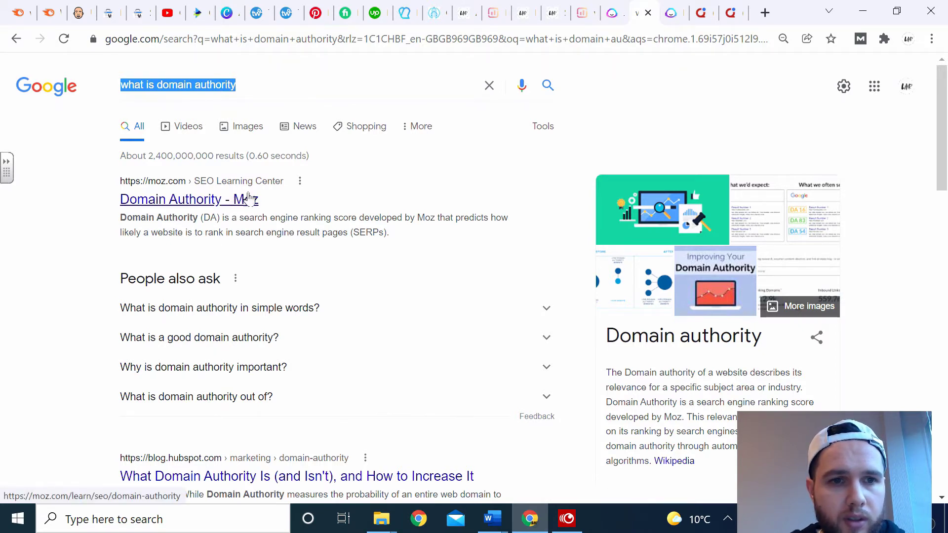
{"action": "triple_click", "coordinate": [118, 312]}
{"action": "key", "text": "ctrl+c"}
{"action": "left_click", "coordinate": [681, 13]}
{"action": "left_click", "coordinate": [494, 177]}
{"action": "key", "text": "ctrl+v"}
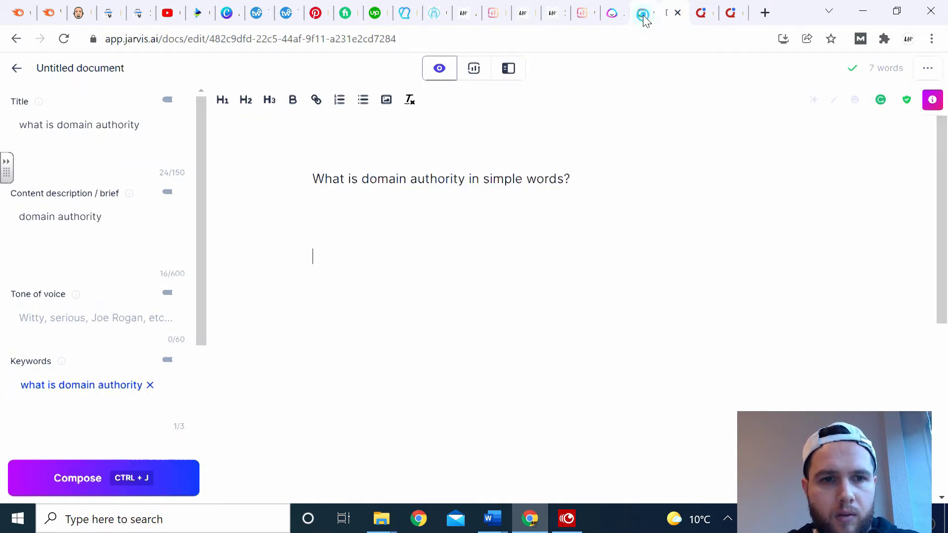
- Copy "What is a good domain authority?" from the Google questions and add it below the first question in the document
{"action": "left_click", "coordinate": [640, 13]}
{"action": "triple_click", "coordinate": [117, 336]}
{"action": "key", "text": "ctrl+c"}
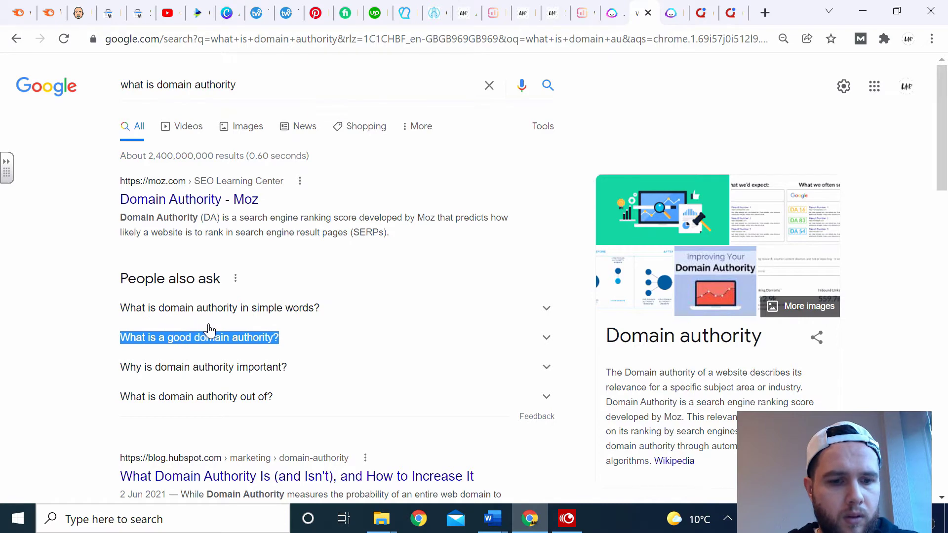
{"action": "left_click", "coordinate": [674, 13]}
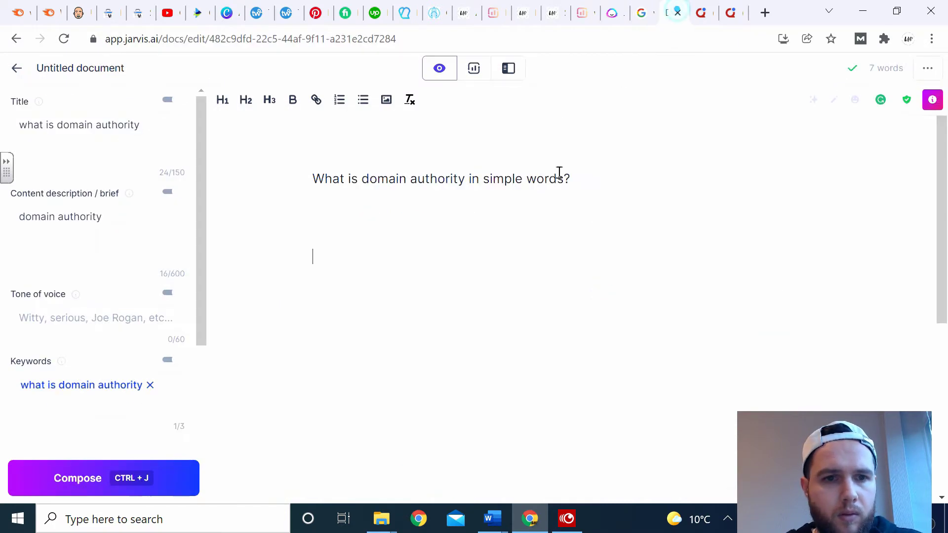
{"action": "key", "text": "ctrl+v"}
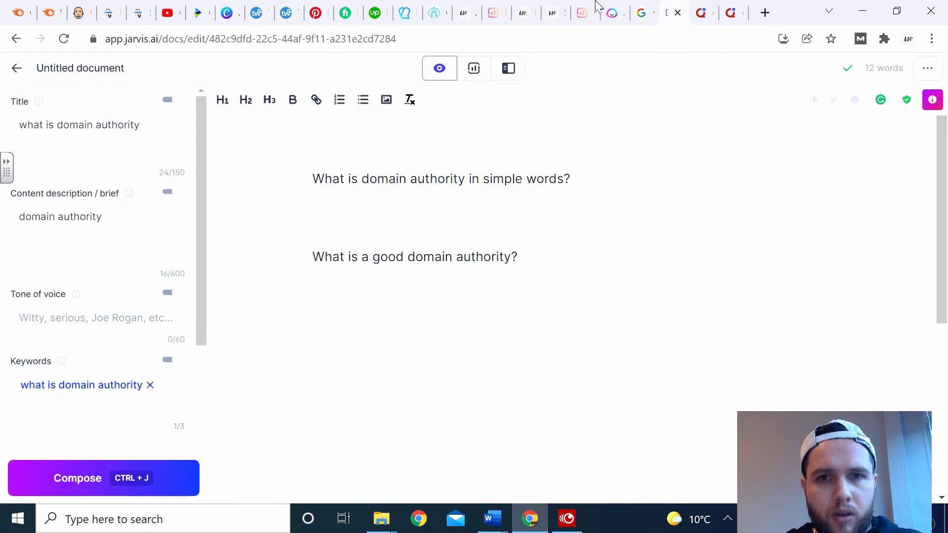
- Copy "Why is domain authority important?" from the Google questions and add it as the third question in the document
{"action": "left_click", "coordinate": [642, 14]}
{"action": "left_click_drag", "start_coordinate": [114, 365], "coordinate": [236, 366]}
{"action": "key", "text": "ctrl+c"}
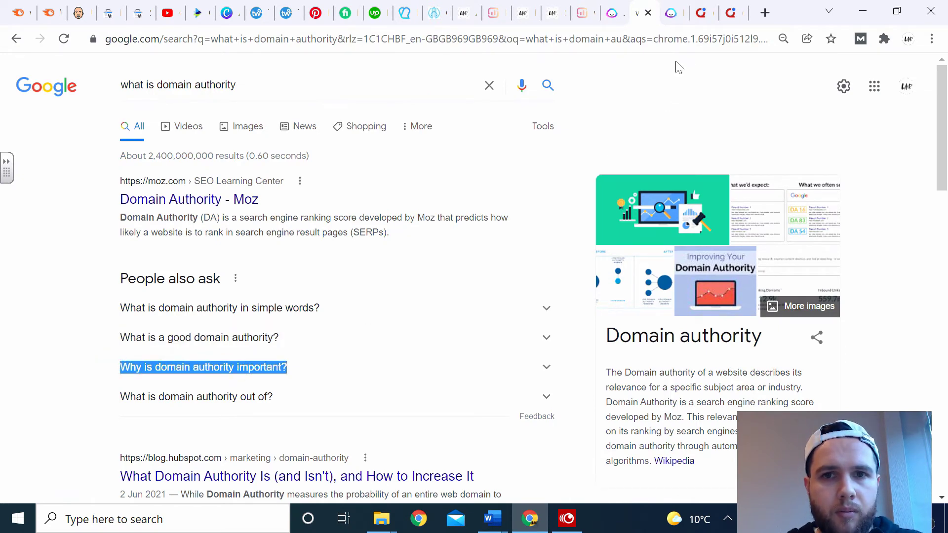
{"action": "left_click", "coordinate": [670, 13]}
{"action": "key", "text": "ctrl+v"}
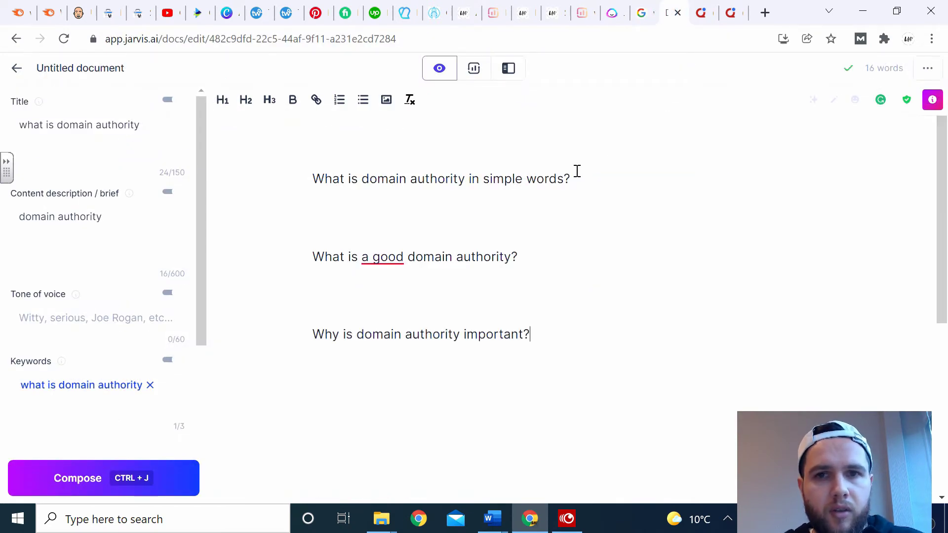
- Copy "What is domain authority out of?" from the Google questions and add it as the document's fourth question
{"action": "left_click", "coordinate": [641, 14]}
{"action": "left_click_drag", "start_coordinate": [117, 400], "coordinate": [212, 400]}
{"action": "key", "text": "ctrl+c"}
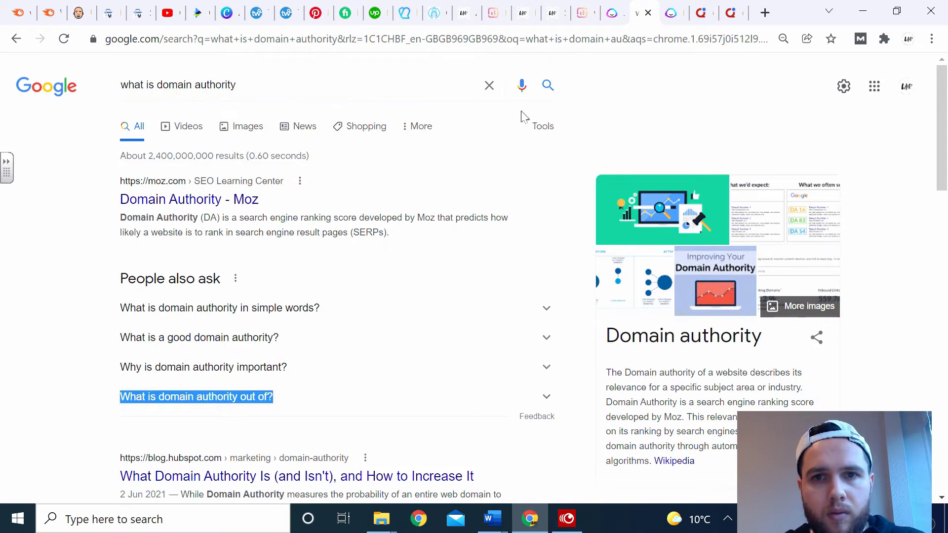
{"action": "left_click", "coordinate": [671, 13]}
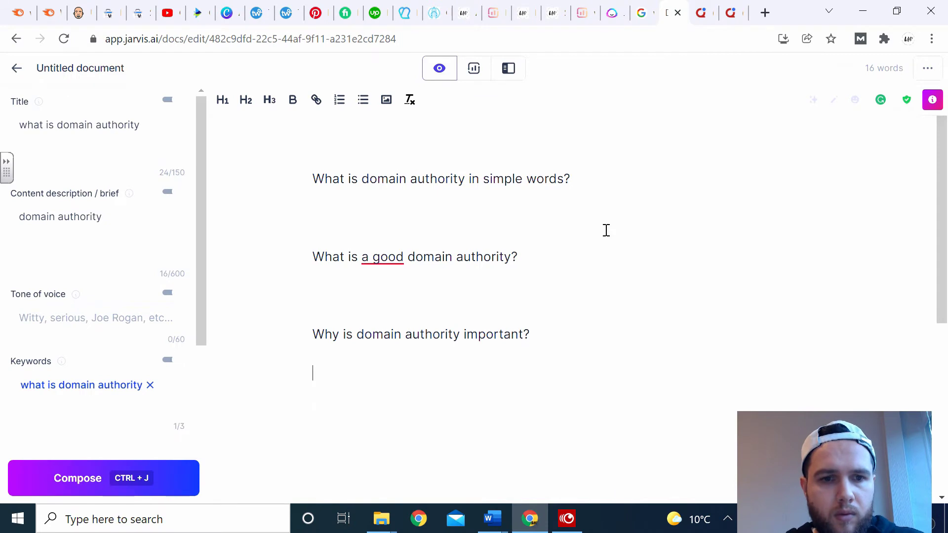
{"action": "key", "text": "ctrl+v"}
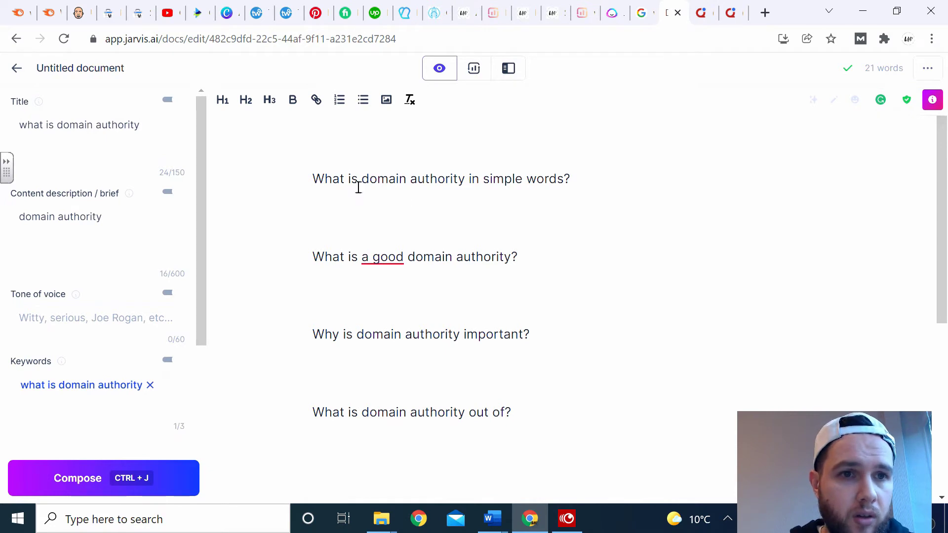
- Insert a new line reading "What is domain authority?" above the first question, reusing the copied question without "out of"
{"action": "left_click", "coordinate": [312, 179]}
{"action": "key", "text": "Return"}
{"action": "key", "text": "ctrl+v"}
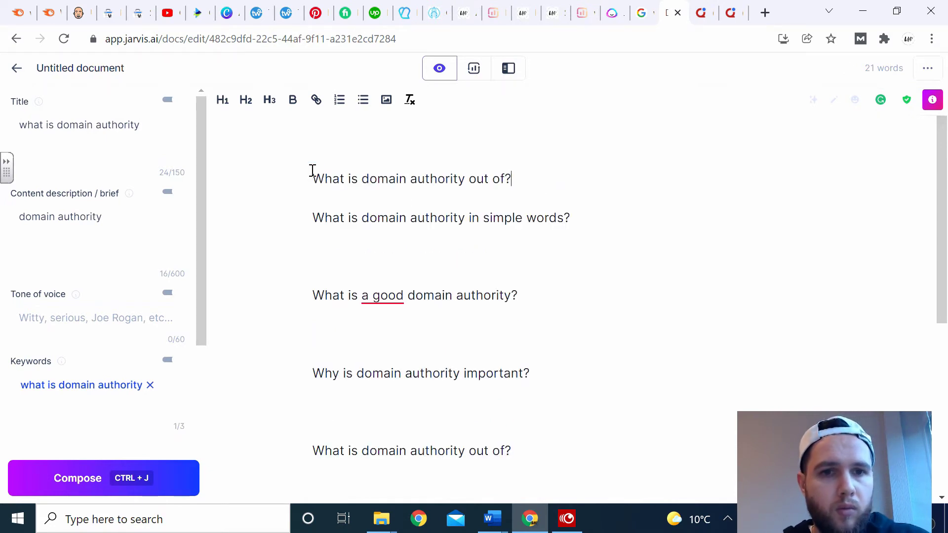
{"action": "key", "text": "BackSpace"}
{"action": "key", "text": "BackSpace"}
{"action": "key", "text": "BackSpace"}
{"action": "key", "text": "BackSpace"}
{"action": "key", "text": "BackSpace"}
{"action": "key", "text": "BackSpace"}
{"action": "key", "text": "BackSpace"}
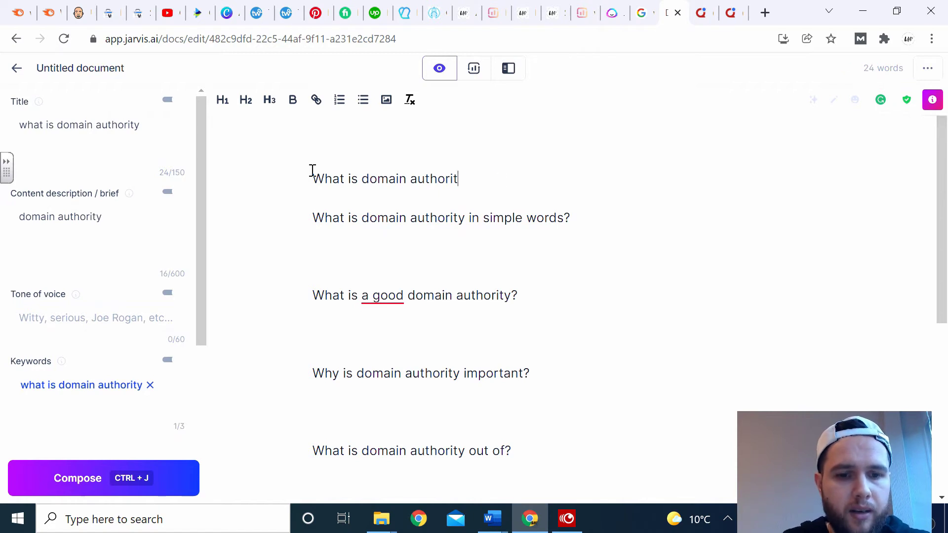
{"action": "type", "text": "y?"}
- Format "What is domain authority?" as a level 1 heading and add an empty line below it
{"action": "left_click", "coordinate": [482, 182]}
{"action": "left_click_drag", "start_coordinate": [415, 180], "coordinate": [284, 186]}
{"action": "left_click", "coordinate": [222, 104]}
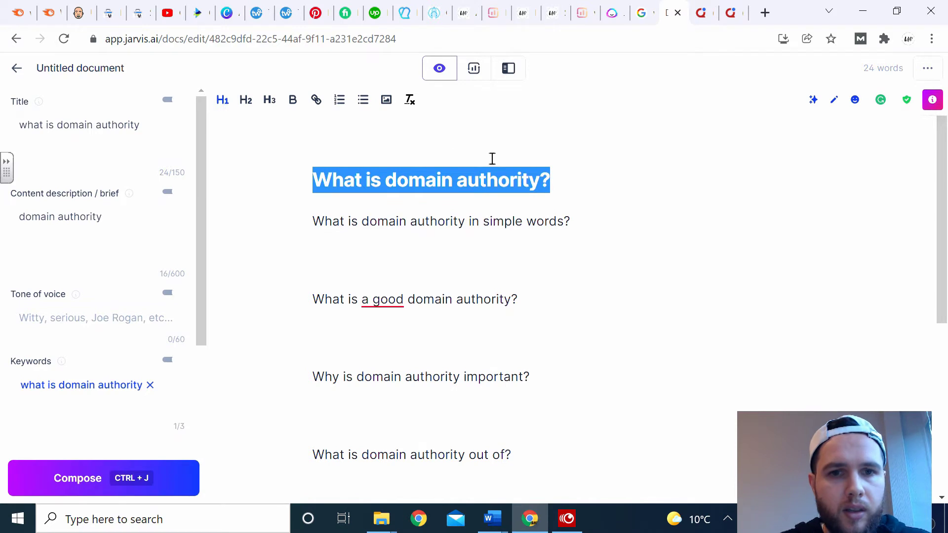
{"action": "left_click", "coordinate": [555, 185]}
{"action": "key", "text": "Return"}
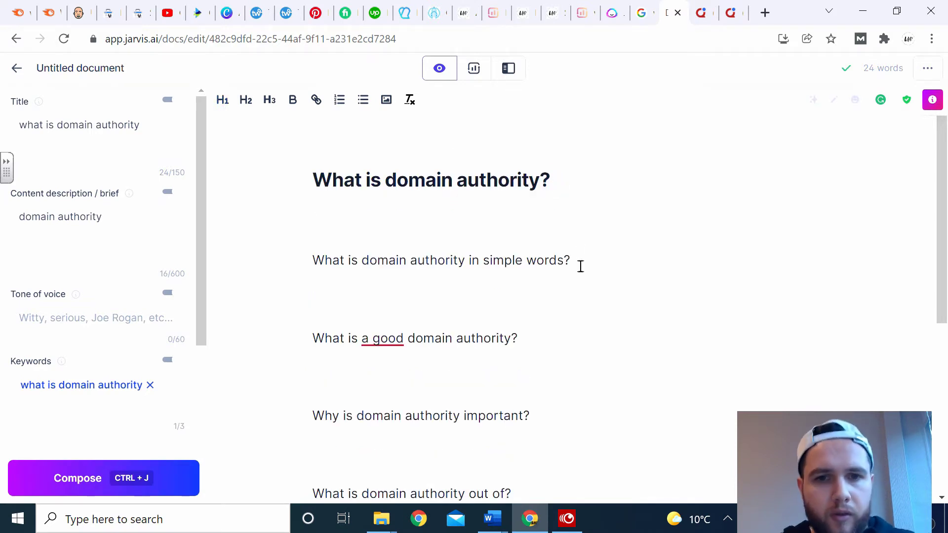
- Format "What is domain authority in simple words?" as a level 2 heading
{"action": "left_click_drag", "start_coordinate": [592, 258], "coordinate": [306, 256]}
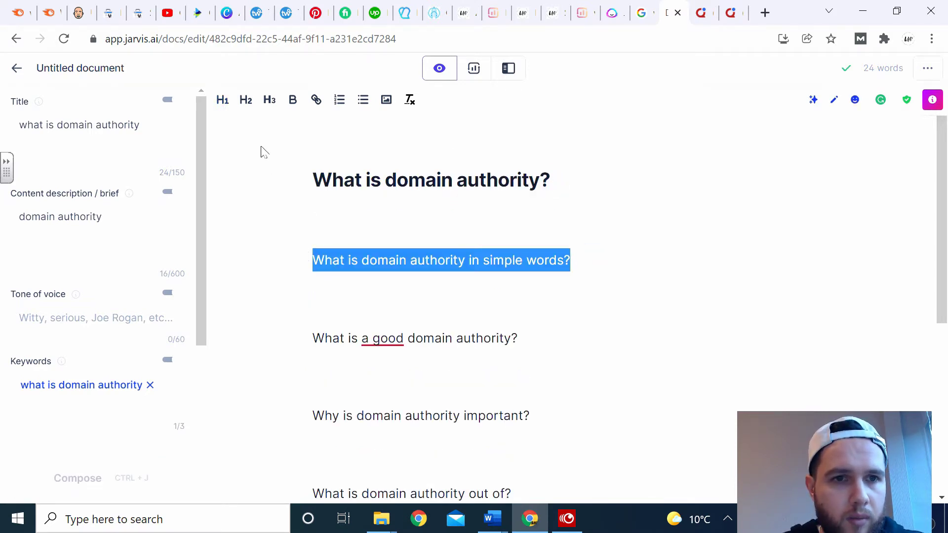
{"action": "left_click", "coordinate": [248, 109]}
{"action": "left_click", "coordinate": [630, 266]}
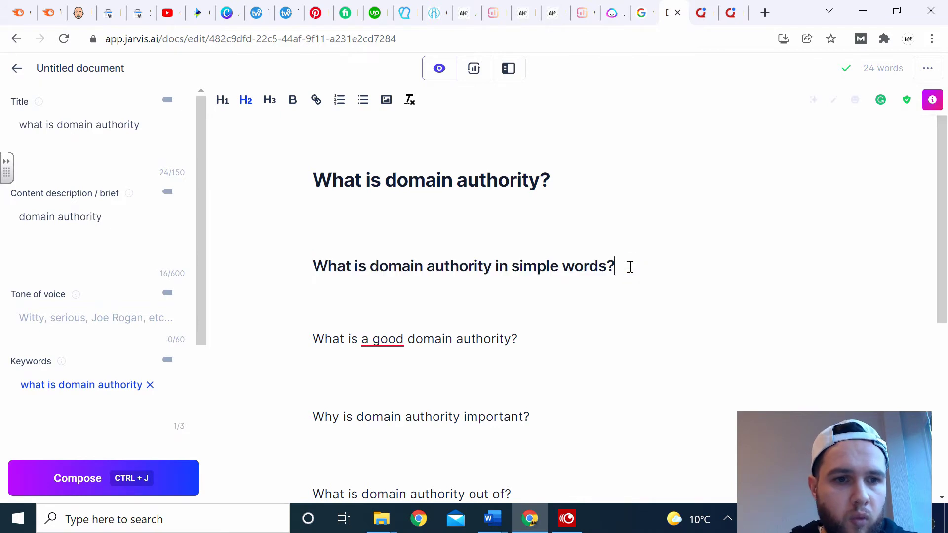
- Have Jarvis compose text from the end of the "What is domain authority?" heading, keeping the output length at M
{"action": "left_click_drag", "start_coordinate": [203, 301], "coordinate": [186, 414]}
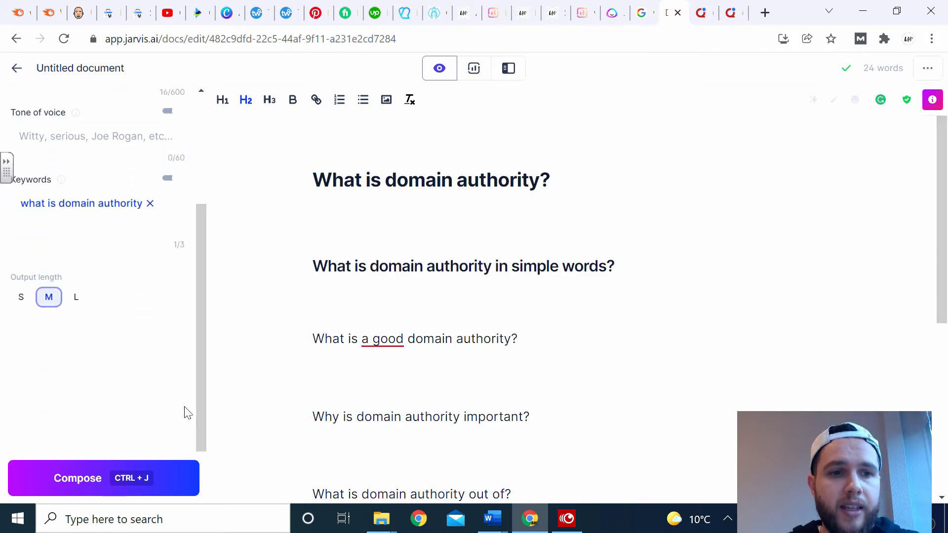
{"action": "left_click", "coordinate": [571, 182]}
{"action": "left_click", "coordinate": [148, 475]}
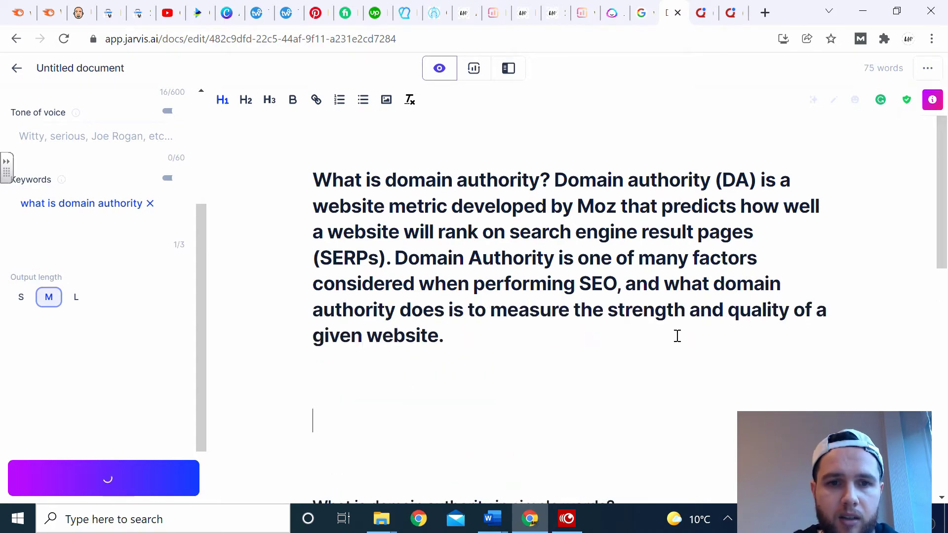
- Break the generated text off the "What is domain authority?" heading so it starts in its own paragraph
{"action": "left_click_drag", "start_coordinate": [942, 198], "coordinate": [940, 220]}
{"action": "left_click_drag", "start_coordinate": [425, 446], "coordinate": [493, 345]}
{"action": "left_click", "coordinate": [558, 169]}
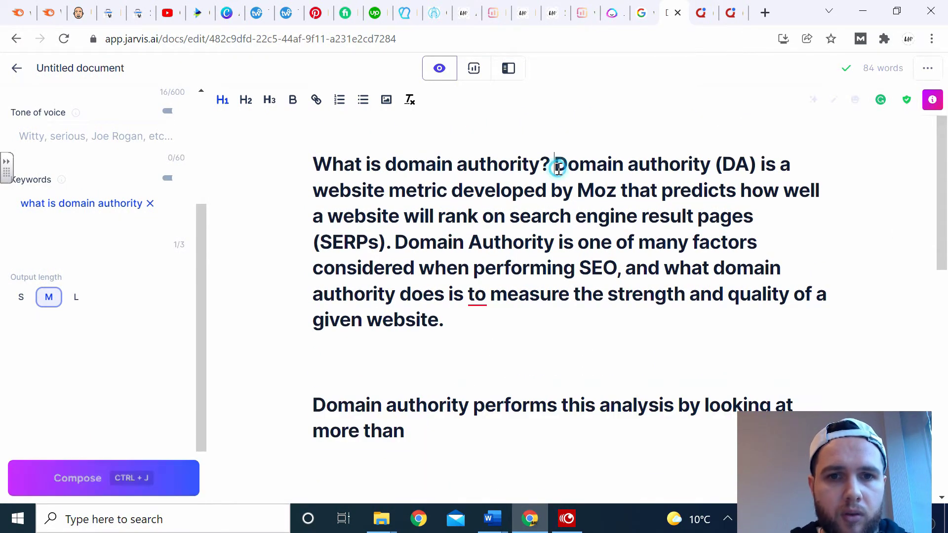
{"action": "key", "text": "Return"}
- Remove the level 1 heading format from the generated paragraphs, leaving them as body text
{"action": "left_click", "coordinate": [410, 432]}
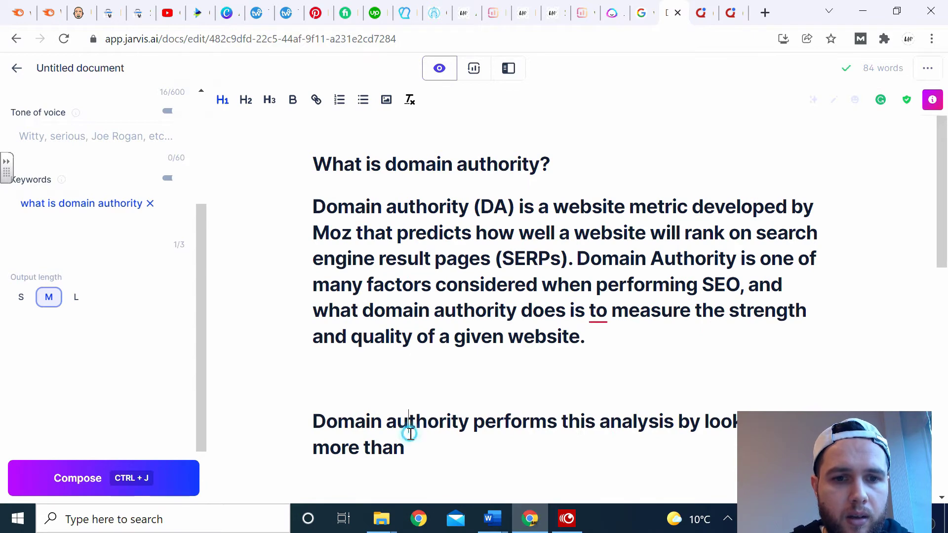
{"action": "left_click_drag", "start_coordinate": [405, 446], "coordinate": [300, 197]}
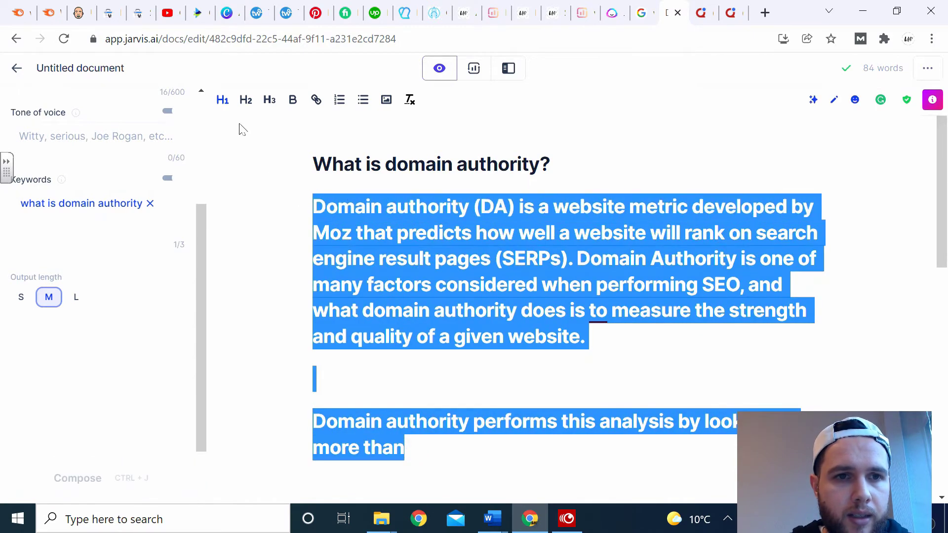
{"action": "left_click", "coordinate": [222, 100]}
{"action": "left_click", "coordinate": [402, 206]}
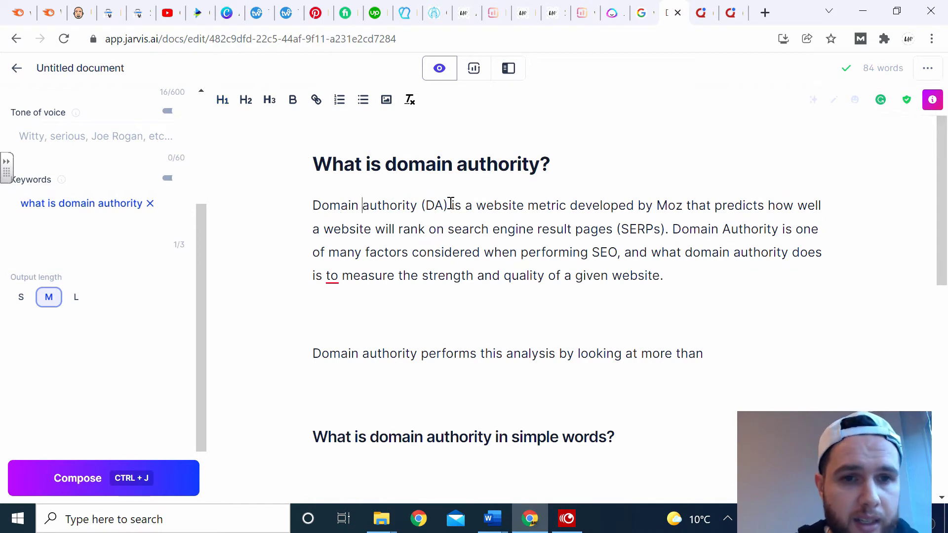
{"action": "key", "text": "Right"}
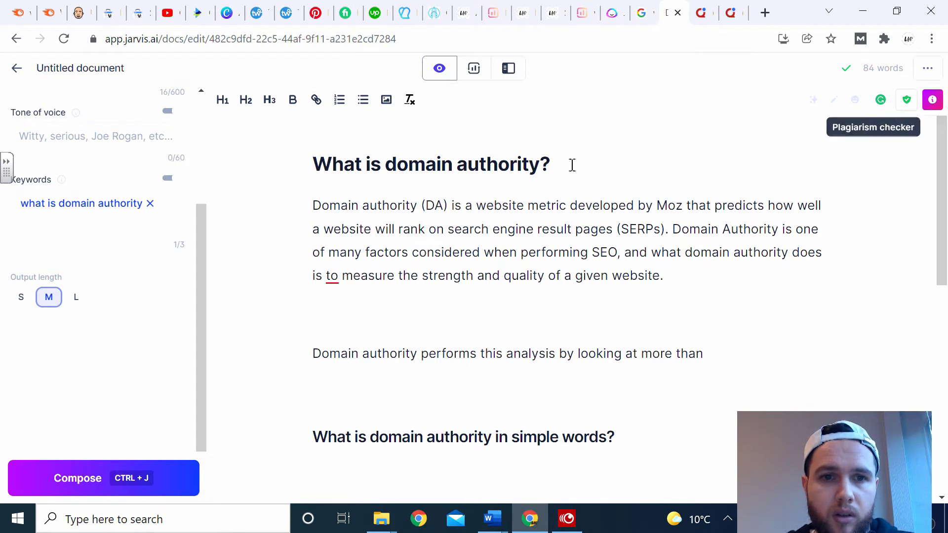
- Have Jarvis continue the unfinished sentence ending in "by looking at more than"
{"action": "left_click", "coordinate": [317, 205]}
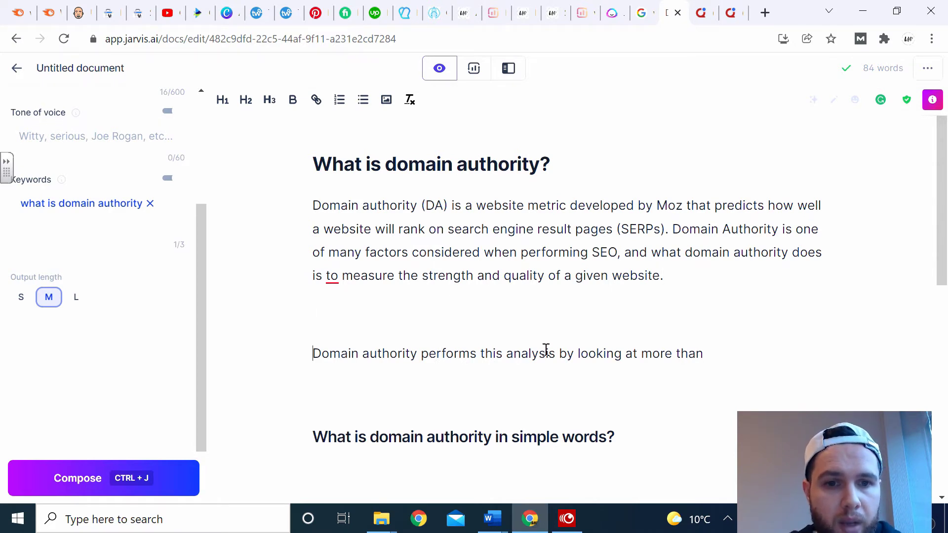
{"action": "left_click", "coordinate": [703, 356]}
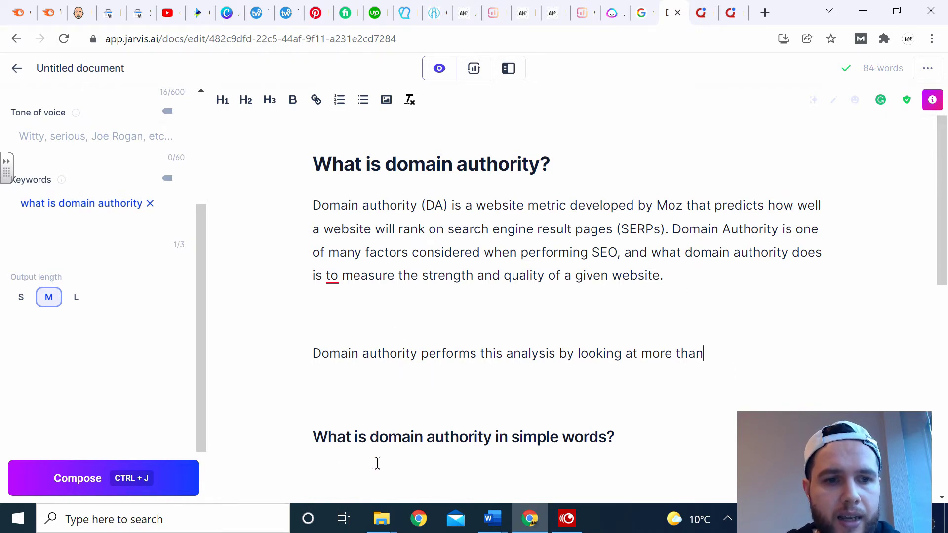
{"action": "left_click", "coordinate": [172, 481]}
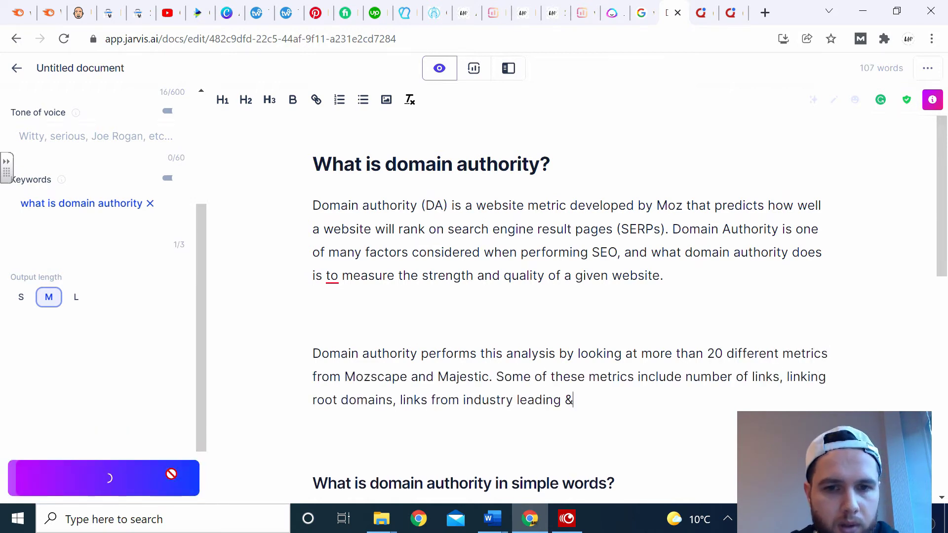
- Extend the section with two more compositions, continuing after "in order to provide the" and after "for their search results,"
{"action": "left_click_drag", "start_coordinate": [942, 224], "coordinate": [943, 296]}
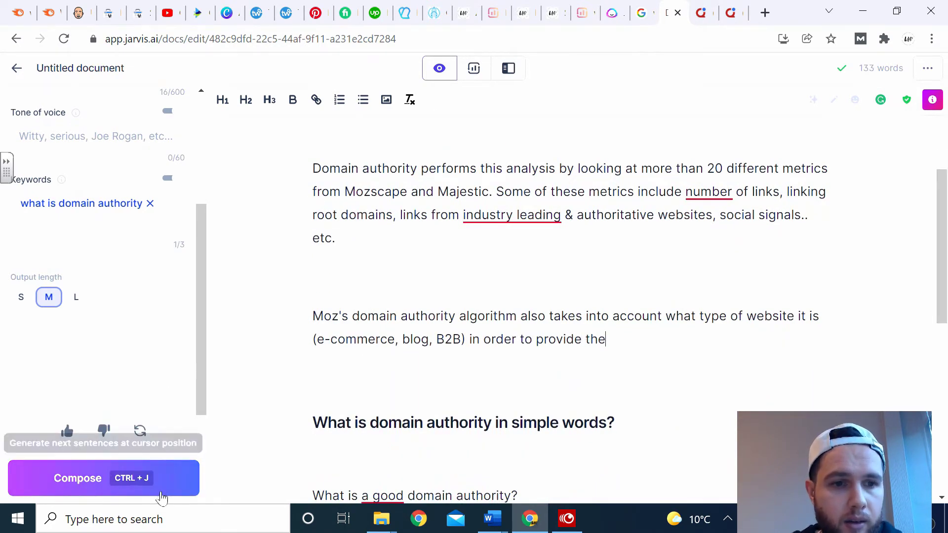
{"action": "left_click", "coordinate": [167, 478]}
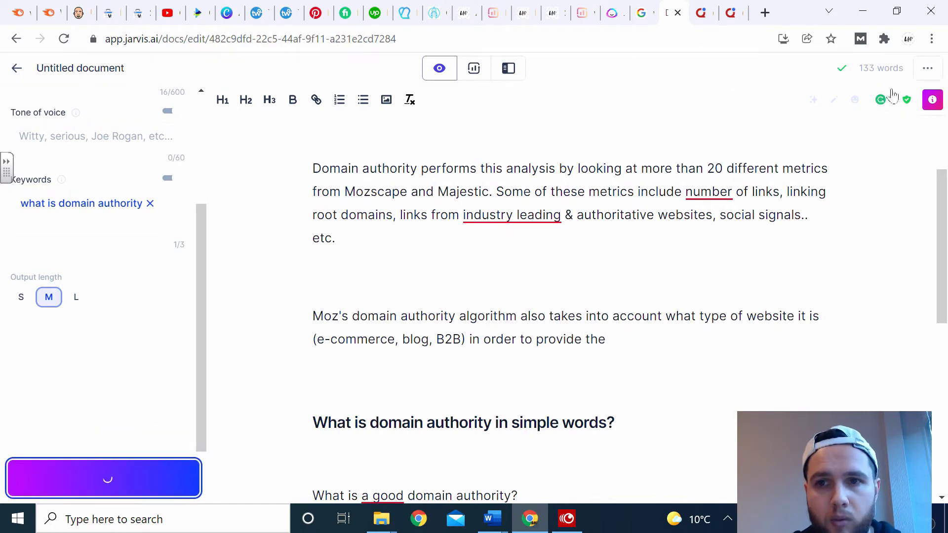
{"action": "mouse_move", "coordinate": [878, 68]}
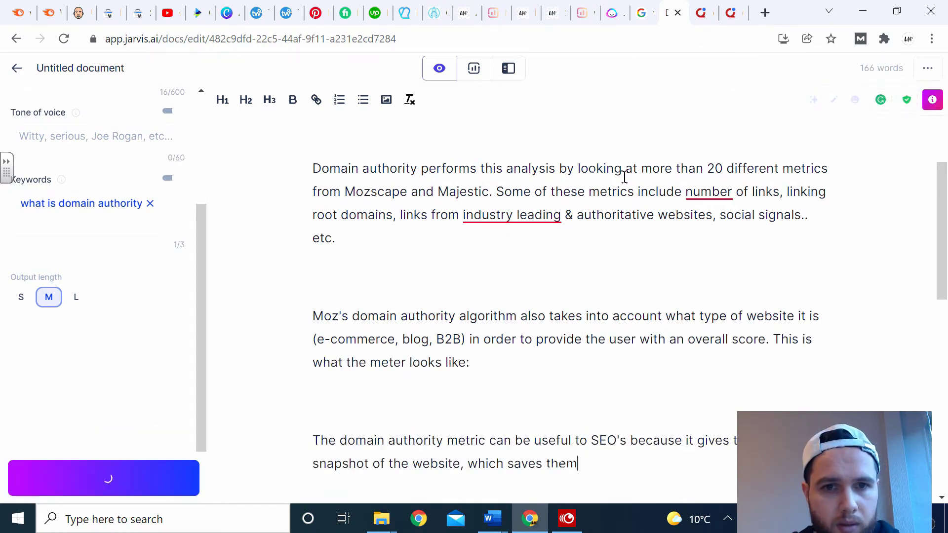
{"action": "left_click_drag", "start_coordinate": [941, 195], "coordinate": [942, 264]}
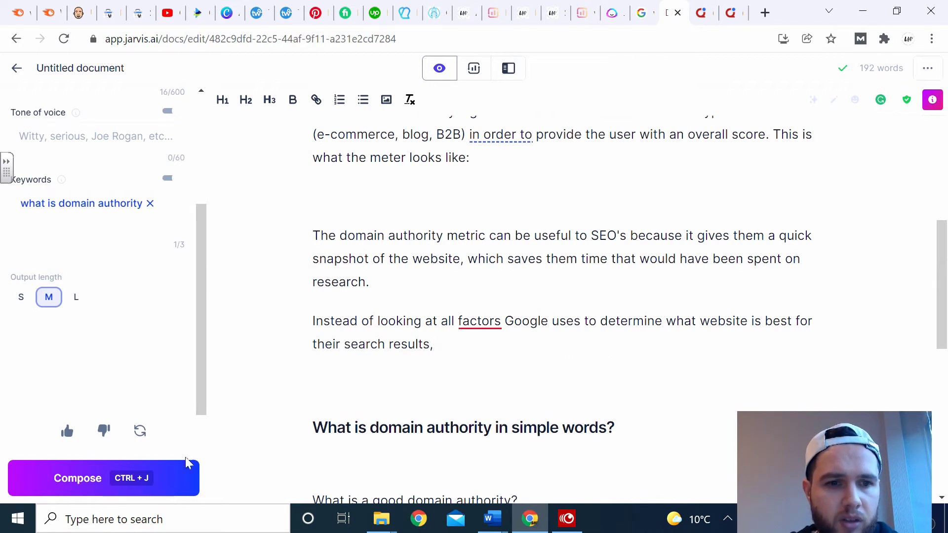
{"action": "left_click", "coordinate": [153, 482]}
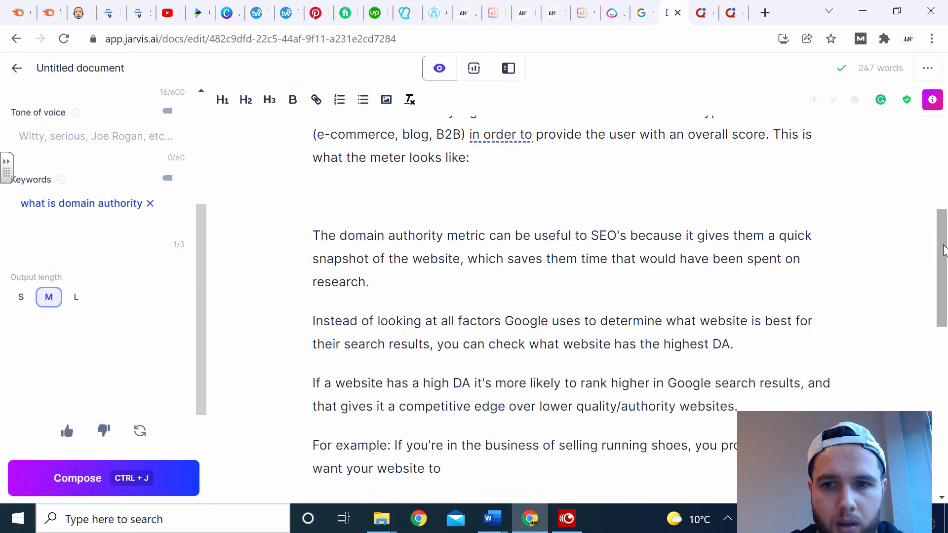
- Have Jarvis continue the section twice, after "want your website to" and after "what type of content is working well, what"
{"action": "scroll", "coordinate": [943, 249], "scroll_direction": "down", "scroll_amount": 2}
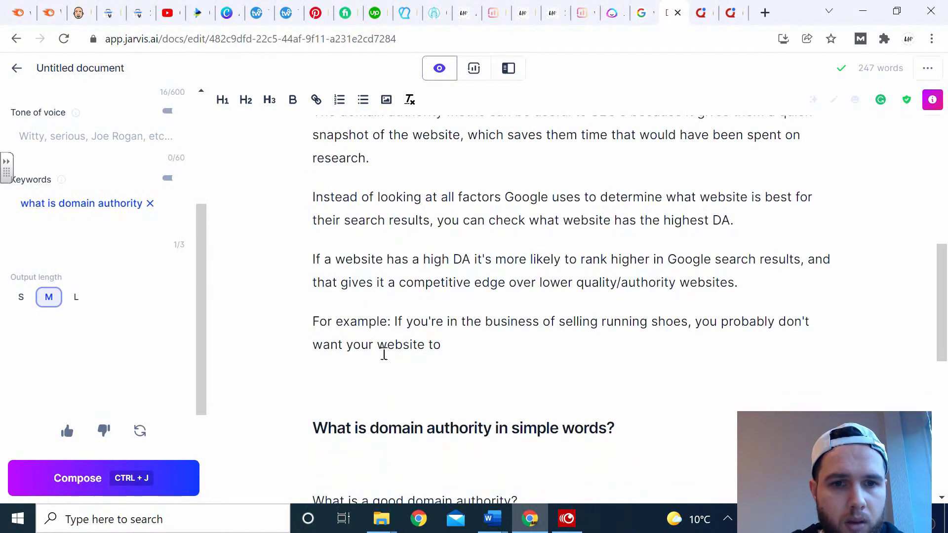
{"action": "left_click", "coordinate": [128, 477]}
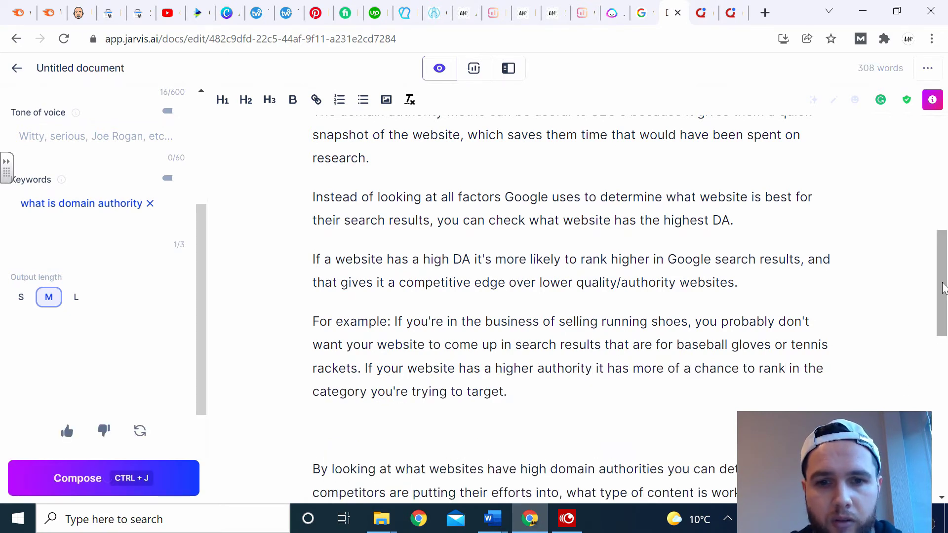
{"action": "left_click_drag", "start_coordinate": [942, 287], "coordinate": [942, 338]}
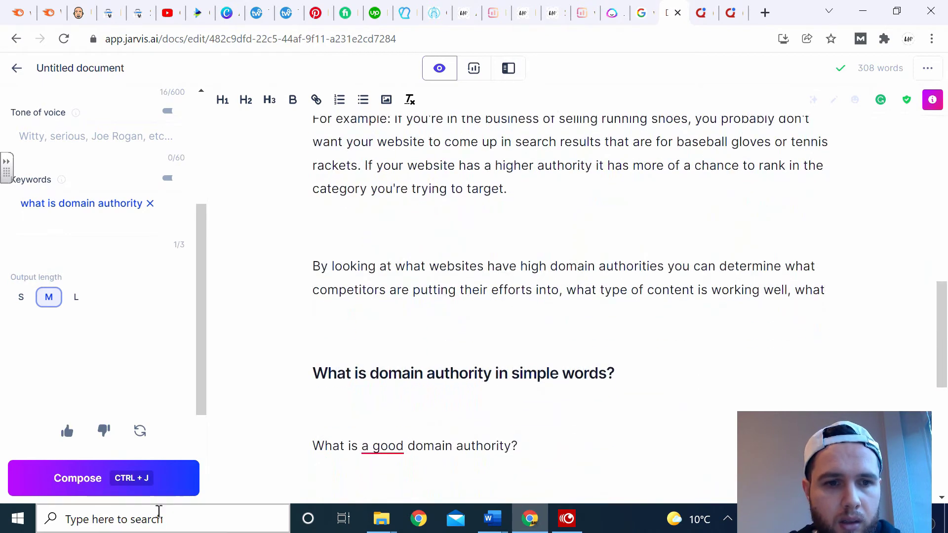
{"action": "left_click", "coordinate": [148, 479]}
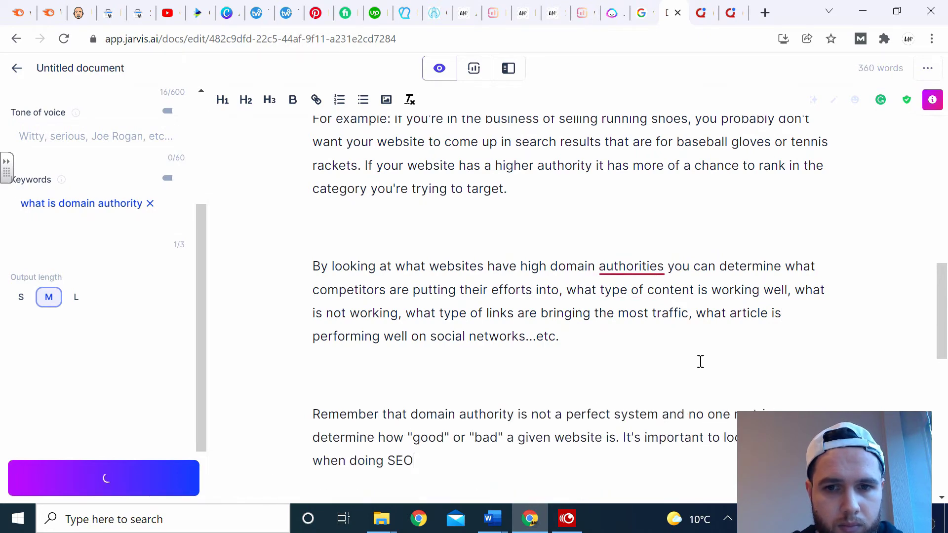
- Have Jarvis complete the sentence ending in "in order to get" and delete the off-topic Weblog sign-up and background information paragraphs it generates
{"action": "left_click_drag", "start_coordinate": [943, 323], "coordinate": [943, 364]}
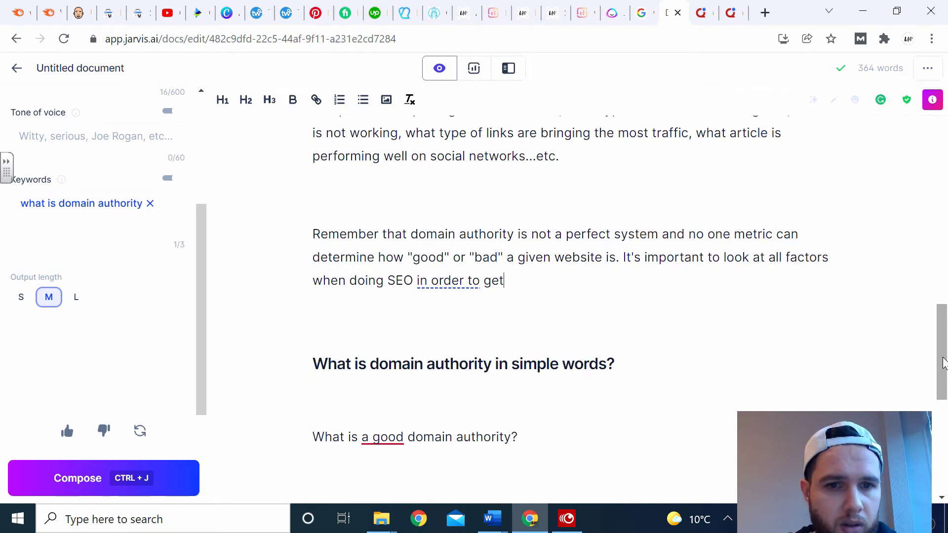
{"action": "left_click", "coordinate": [153, 480]}
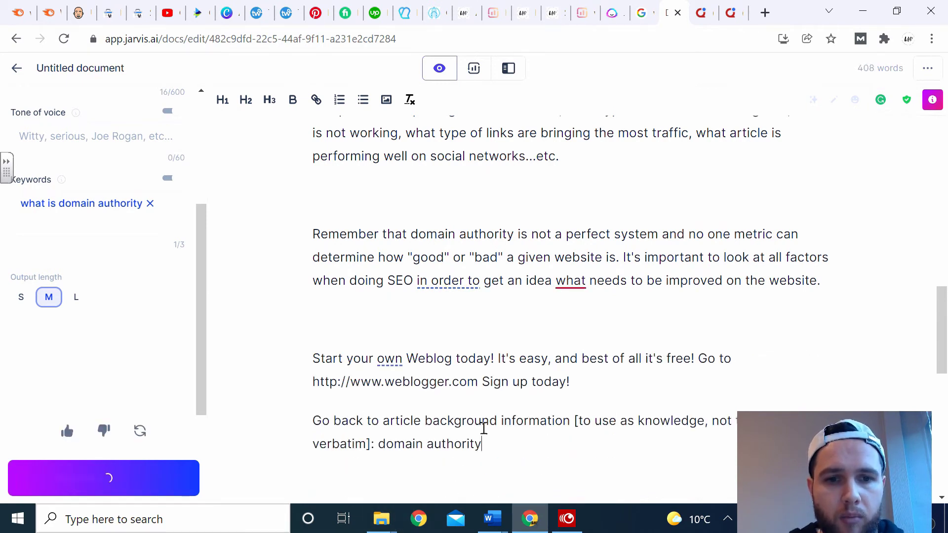
{"action": "left_click_drag", "start_coordinate": [503, 451], "coordinate": [313, 341]}
{"action": "key", "text": "BackSpace"}
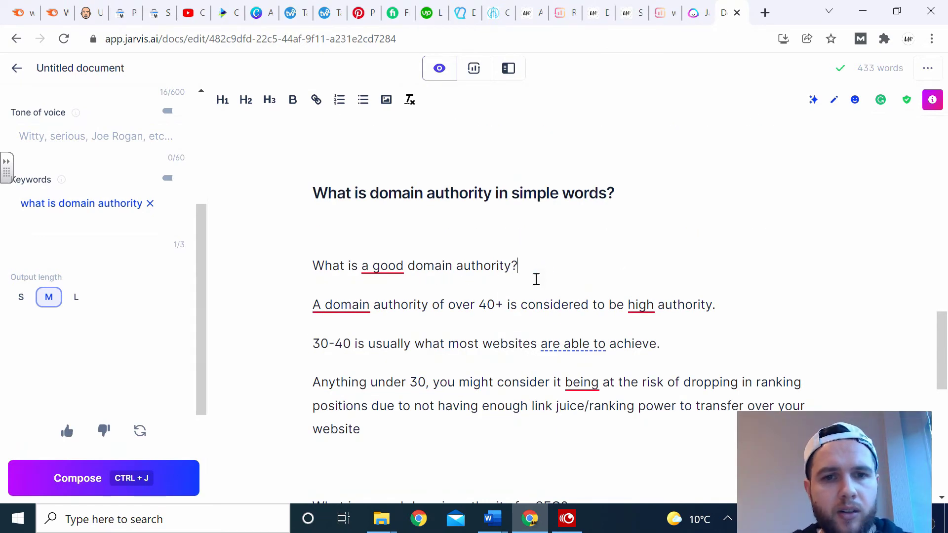
- Format "What is a good domain authority?" as a level 2 heading and delete the "What is domain authority in simple words?" heading
{"action": "left_click_drag", "start_coordinate": [536, 272], "coordinate": [282, 269]}
{"action": "left_click", "coordinate": [245, 100]}
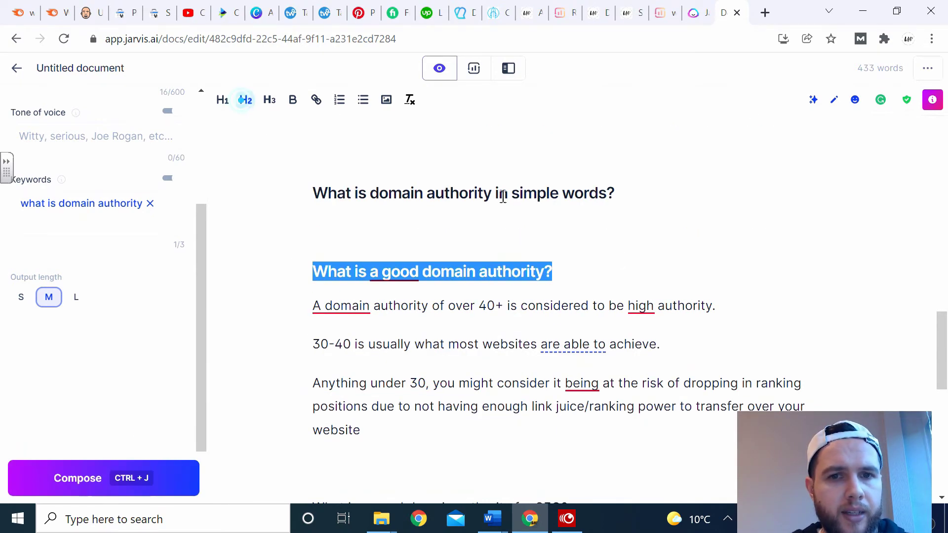
{"action": "left_click", "coordinate": [637, 190]}
{"action": "left_click_drag", "start_coordinate": [636, 191], "coordinate": [321, 178]}
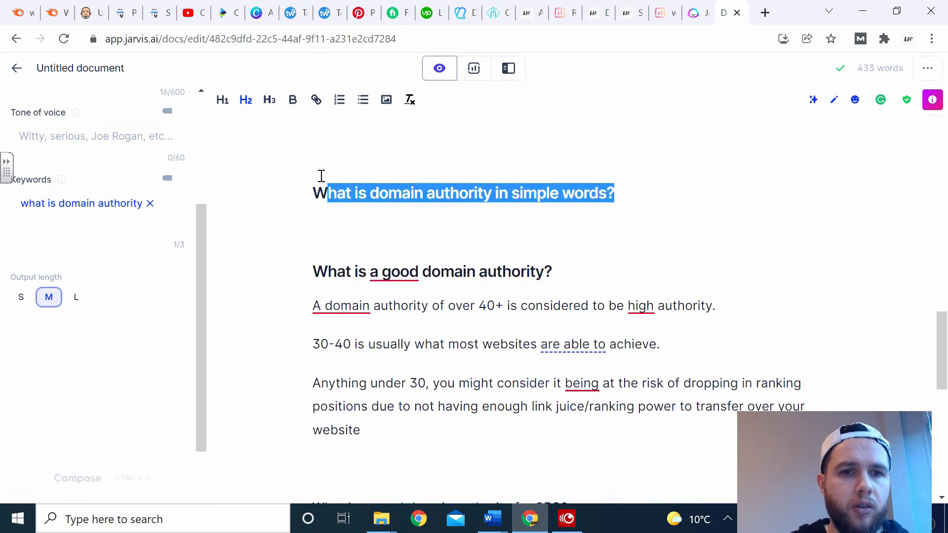
{"action": "key", "text": "BackSpace"}
{"action": "key", "text": "BackSpace"}
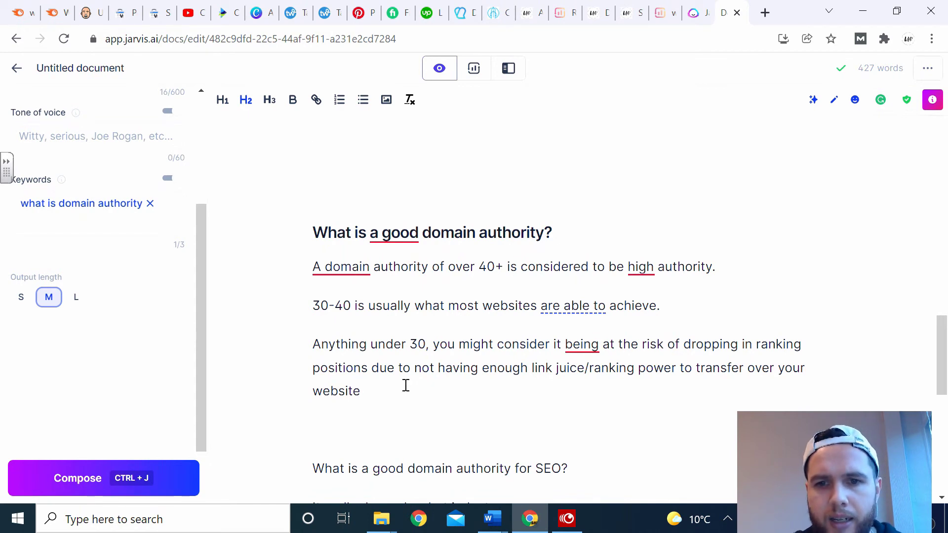
- Have Jarvis extend the "What is a good domain authority?" section from the end of "to transfer over your website"
{"action": "left_click", "coordinate": [367, 391]}
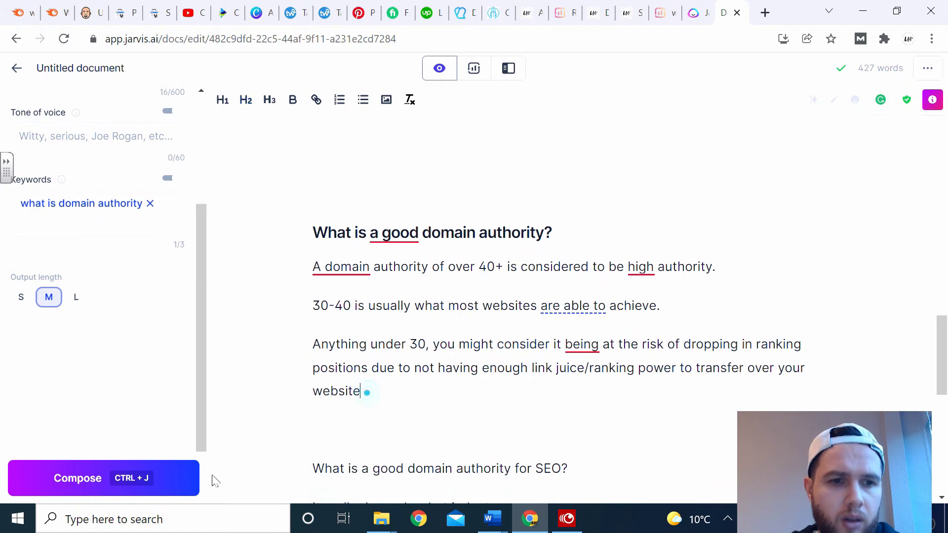
{"action": "left_click", "coordinate": [153, 482]}
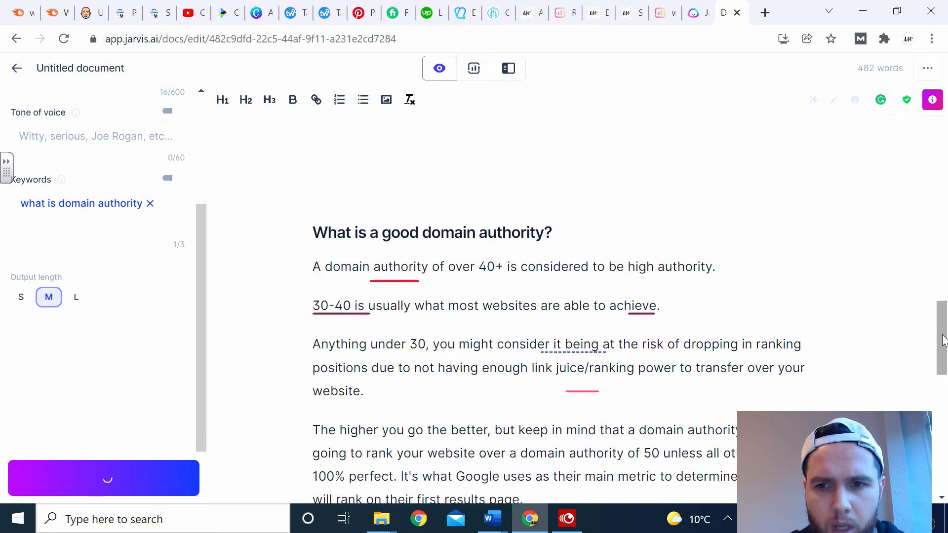
{"action": "left_click_drag", "start_coordinate": [942, 341], "coordinate": [943, 368]}
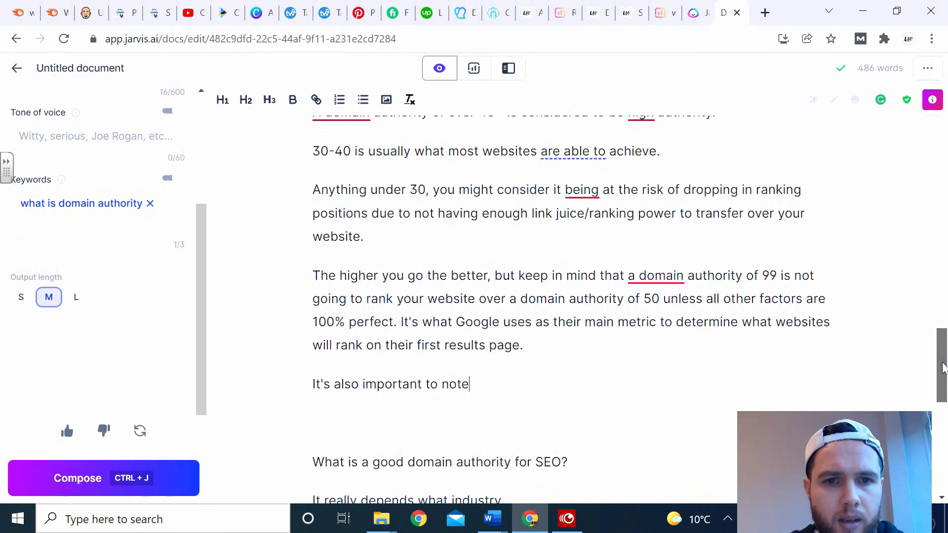